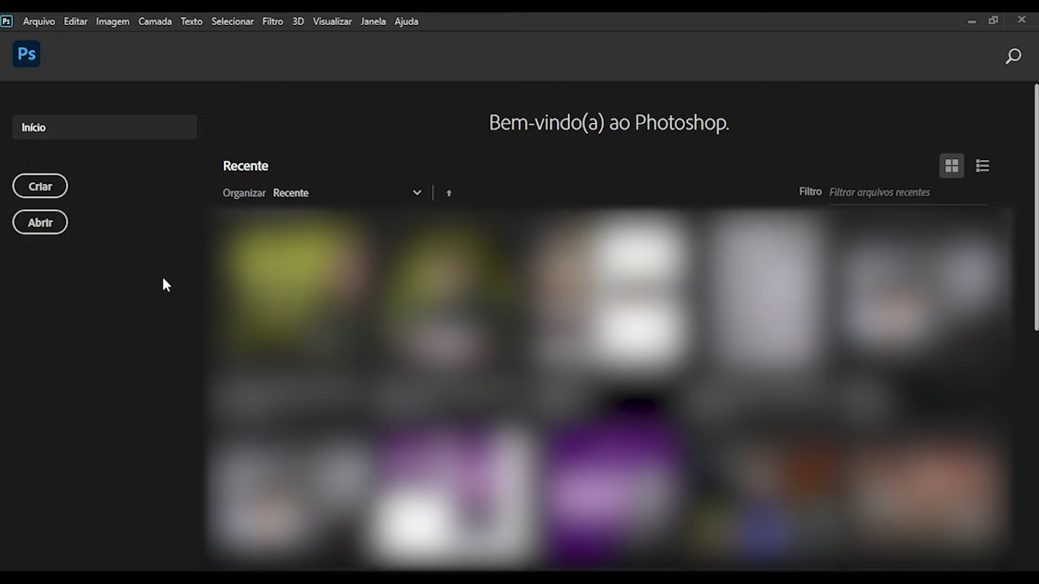
Start a new document and review its width unit and artboard (Pranchetas) options.
{"action": "left_click", "coordinate": [64, 196]}
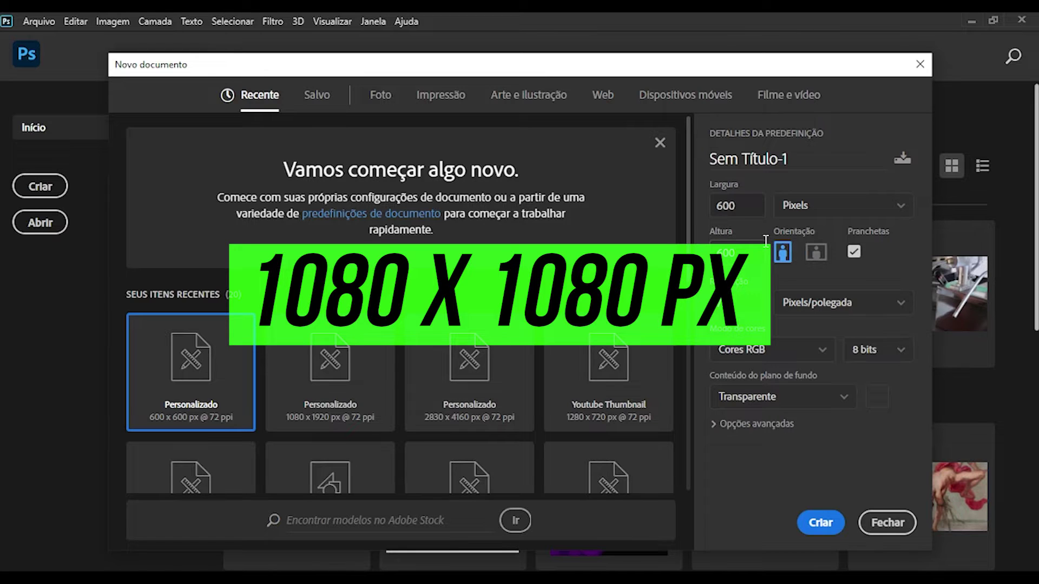
{"action": "left_click", "coordinate": [882, 208]}
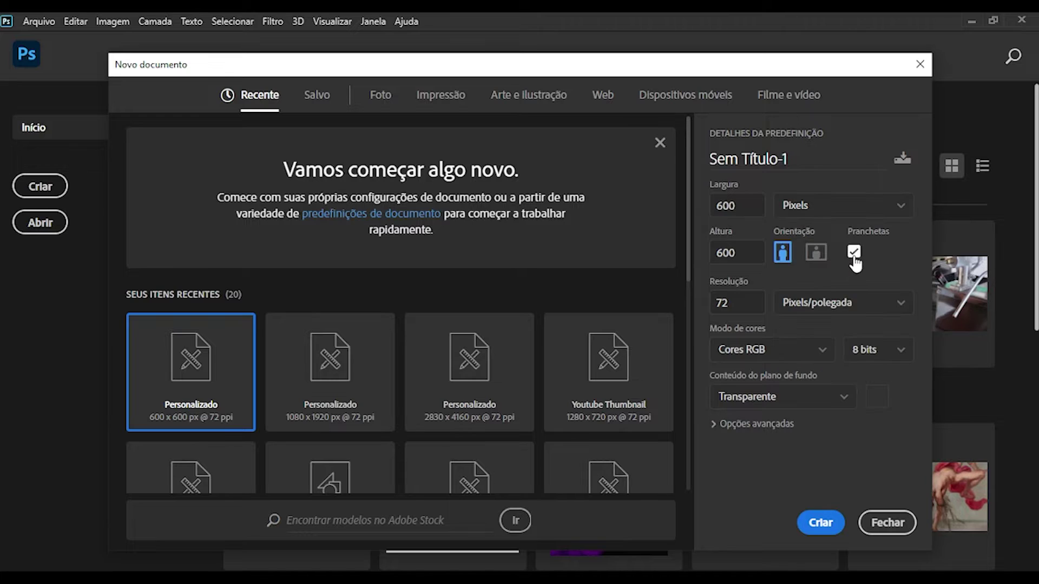
{"action": "left_click", "coordinate": [854, 256]}
{"action": "left_click", "coordinate": [853, 253]}
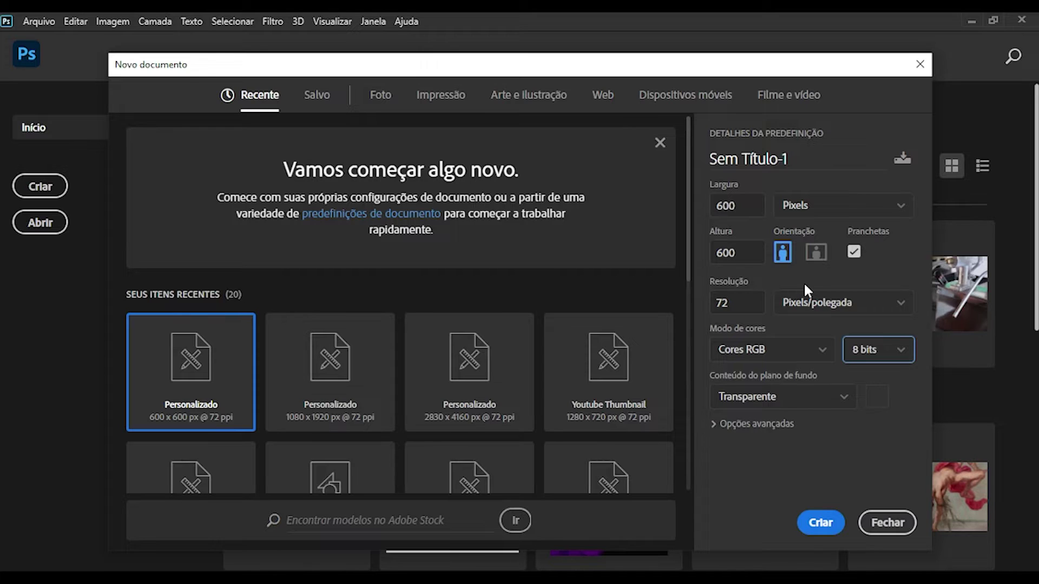
Review the artboard, colour mode and background contents options, keeping Cores RGB and Transparente.
{"action": "key", "text": "shift+Tab"}
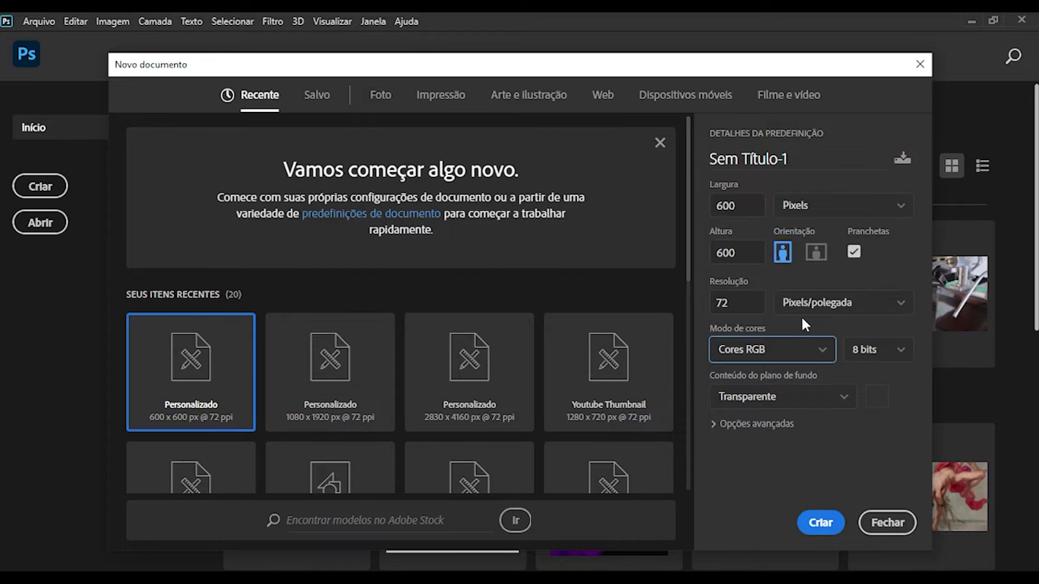
{"action": "left_click", "coordinate": [800, 350]}
{"action": "left_click", "coordinate": [854, 251]}
{"action": "left_click", "coordinate": [853, 252]}
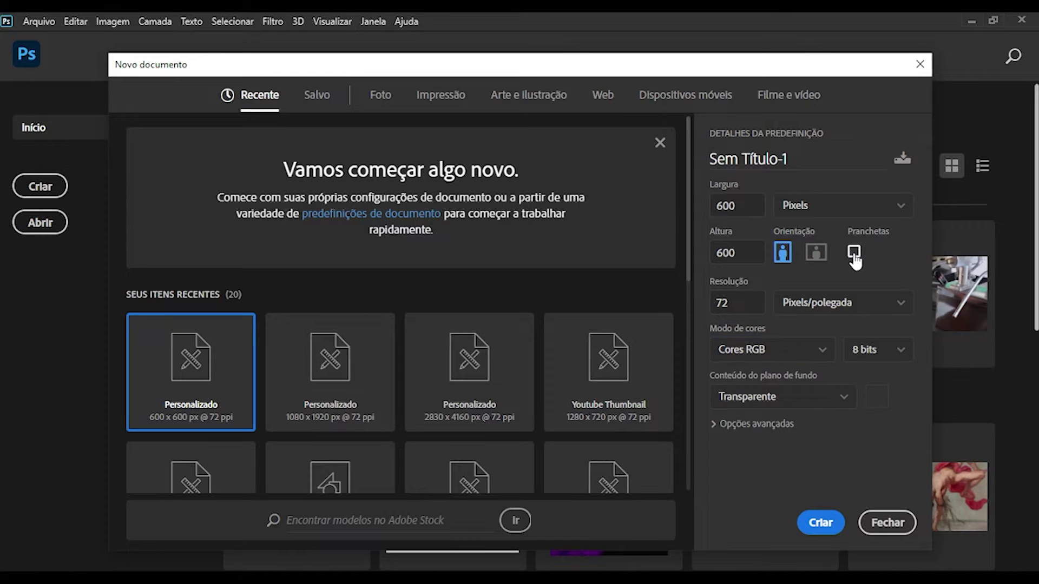
{"action": "left_click", "coordinate": [803, 351]}
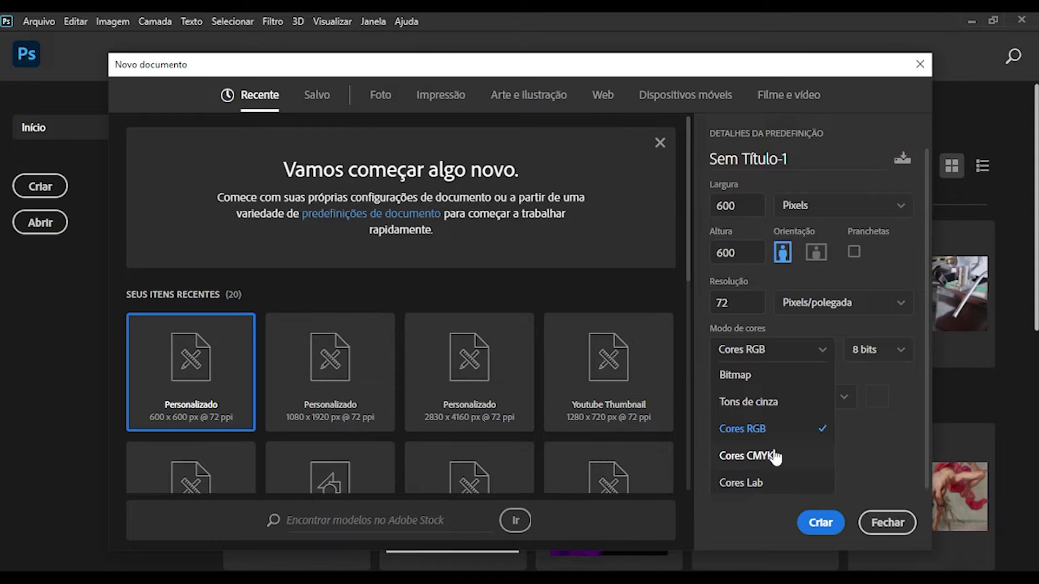
{"action": "left_click", "coordinate": [801, 430]}
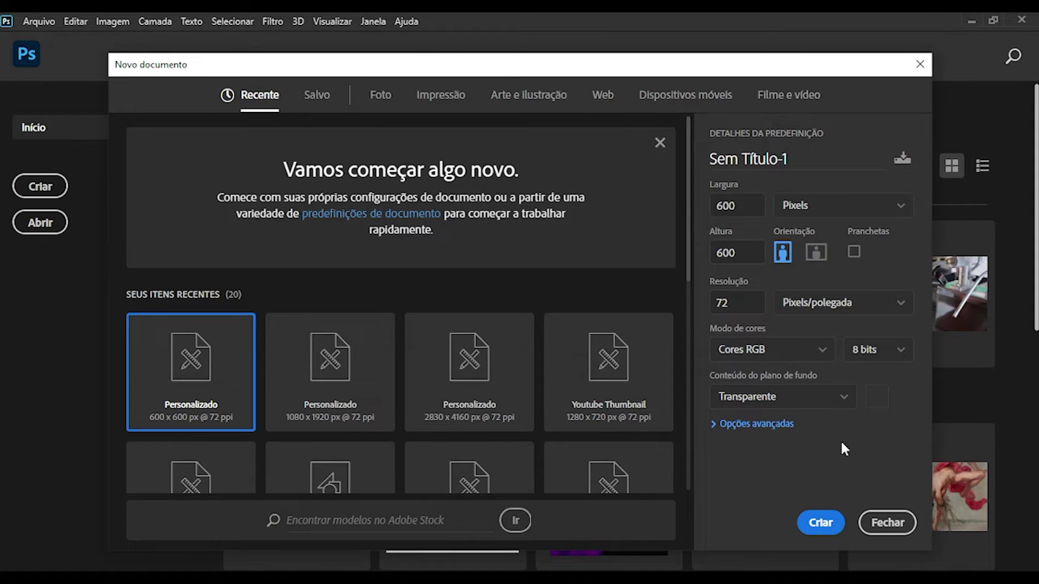
{"action": "left_click", "coordinate": [828, 403]}
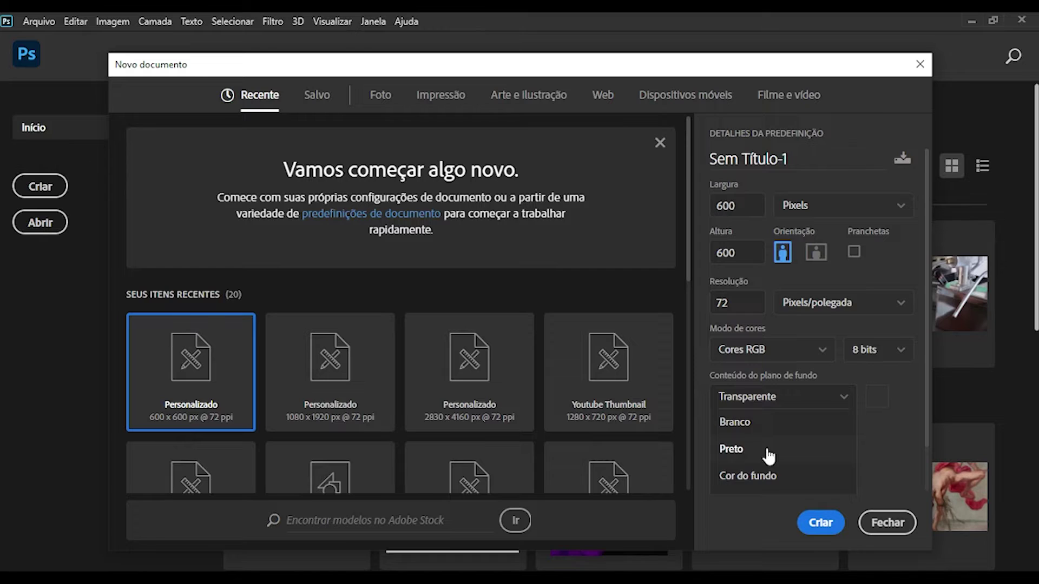
{"action": "left_click", "coordinate": [782, 401]}
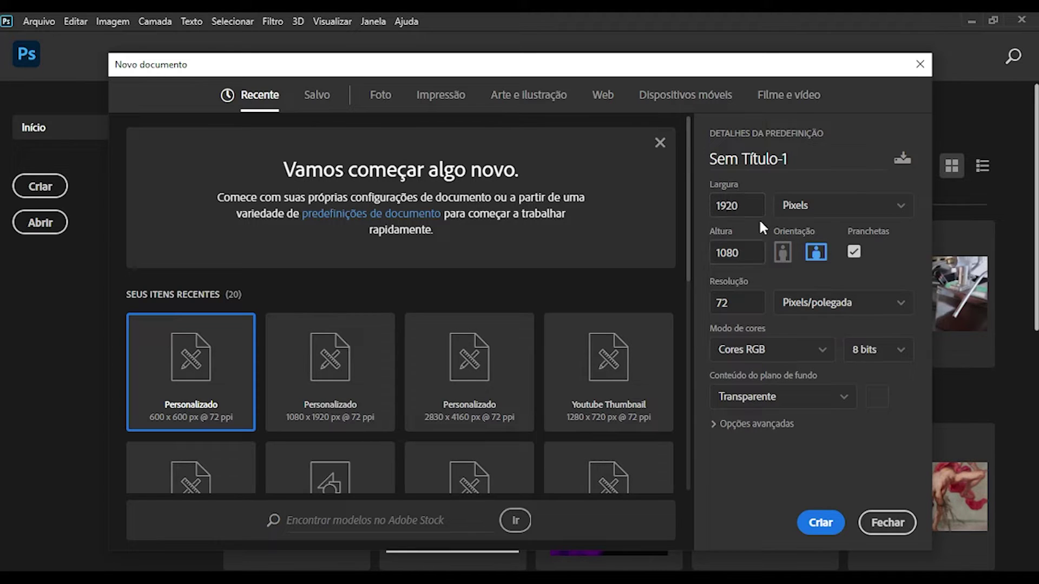
Browse the photo and print presets and create a transparent 1920 x 1080 px RGB document at 72 ppi with an artboard.
{"action": "left_click", "coordinate": [381, 95]}
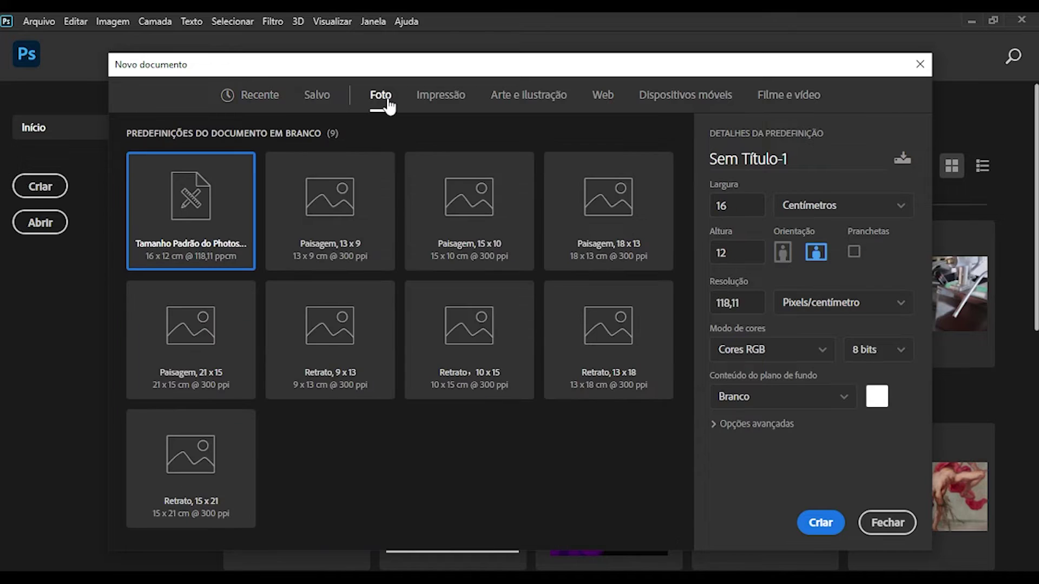
{"action": "left_click", "coordinate": [442, 107]}
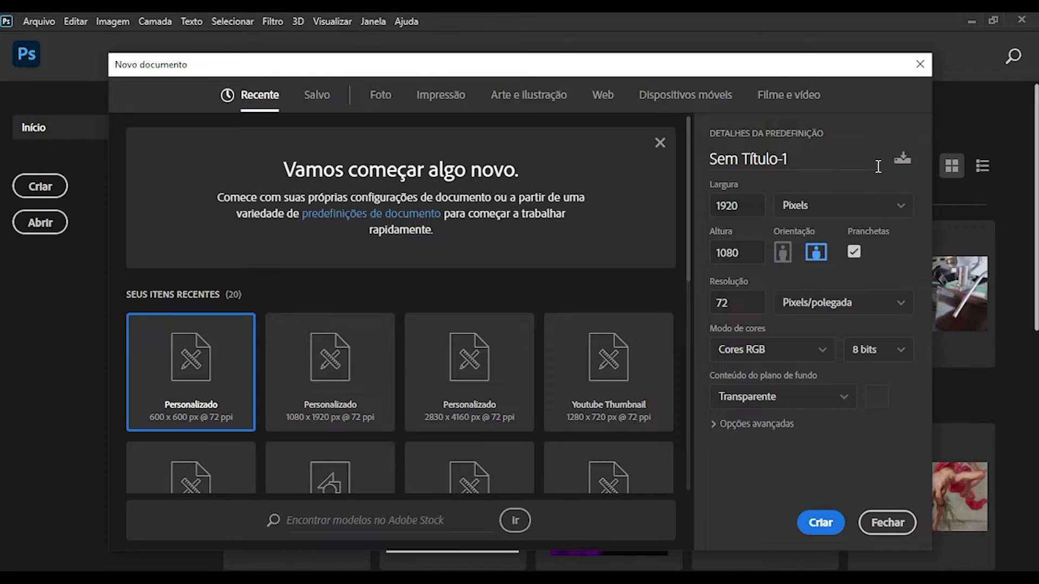
{"action": "left_click", "coordinate": [781, 159]}
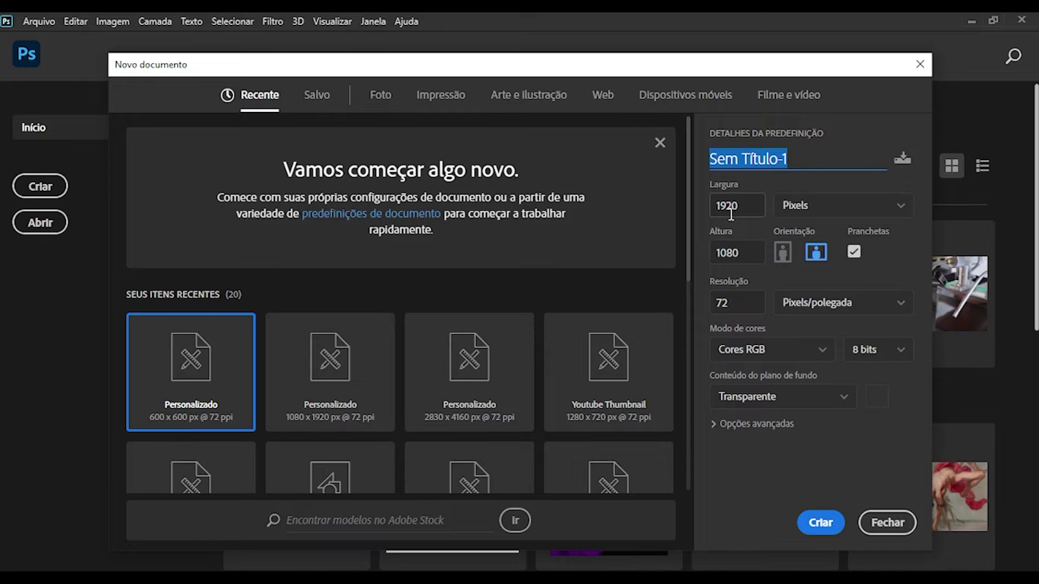
{"action": "key", "text": "Return"}
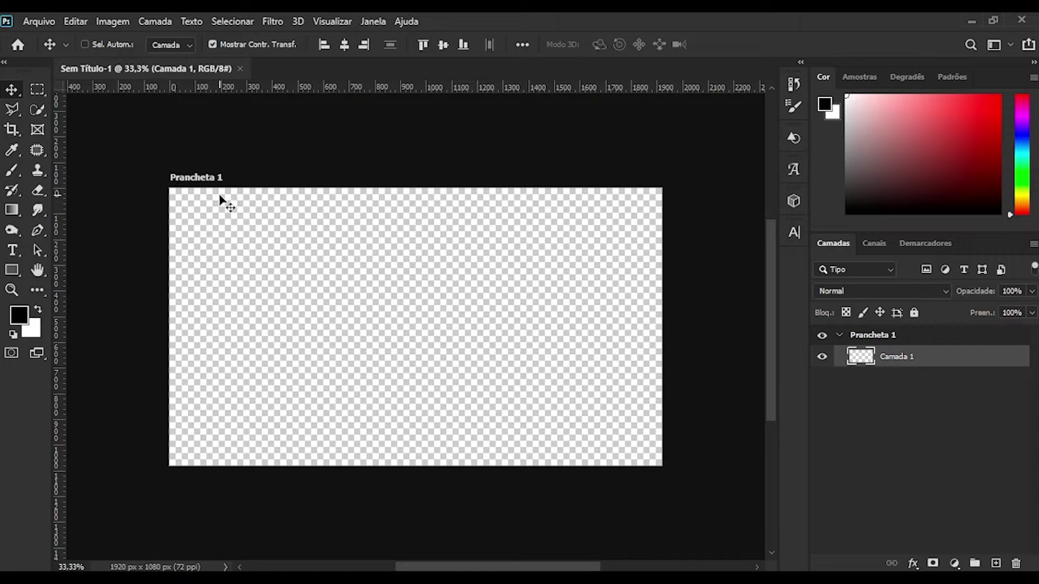
Add further artboards of the same size beside and below the existing ones, starting from Prancheta 1.
{"action": "left_click", "coordinate": [195, 178]}
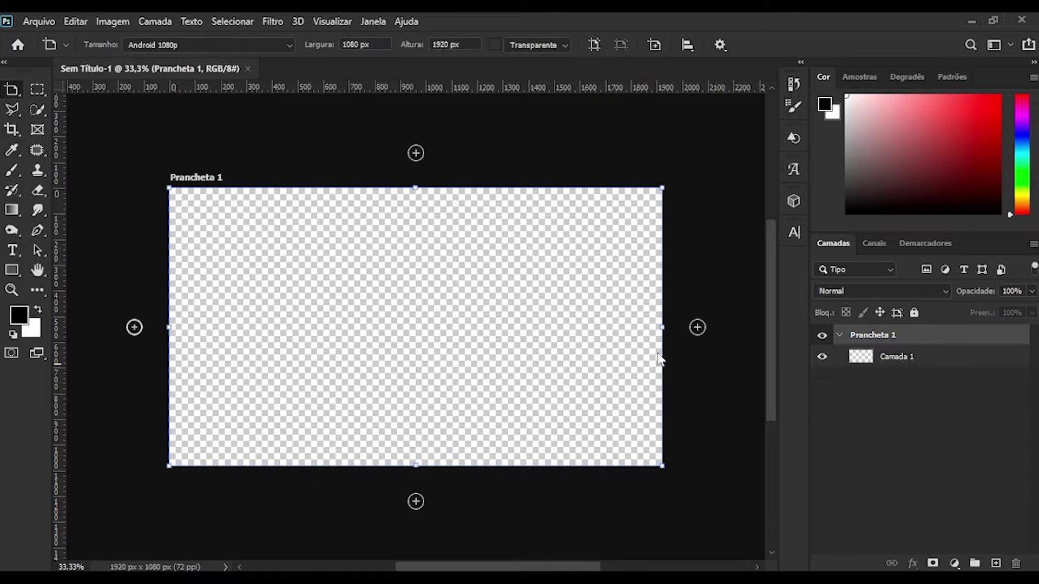
{"action": "left_click", "coordinate": [697, 327]}
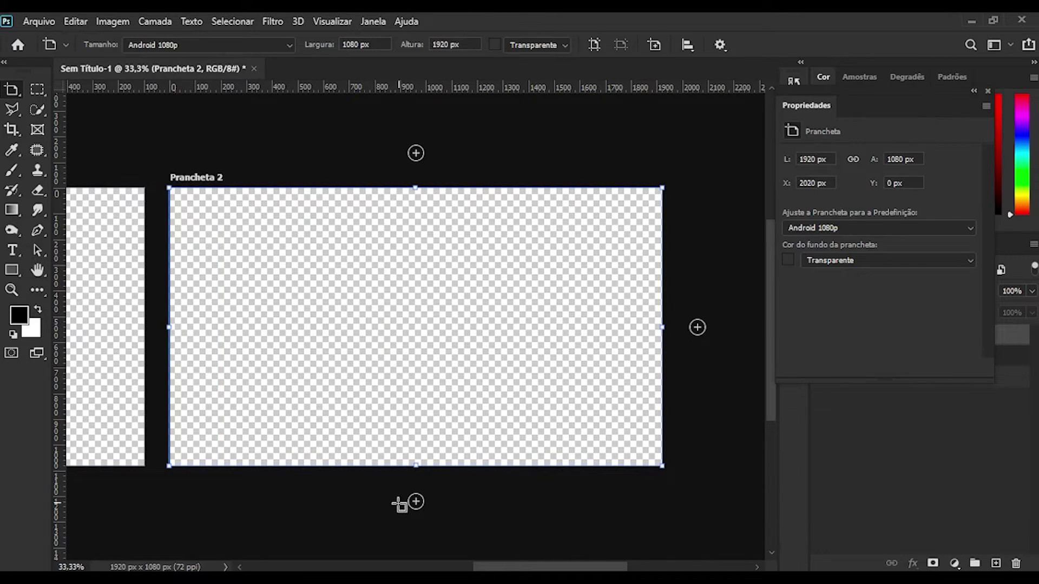
{"action": "left_click", "coordinate": [416, 502]}
{"action": "left_click", "coordinate": [135, 341]}
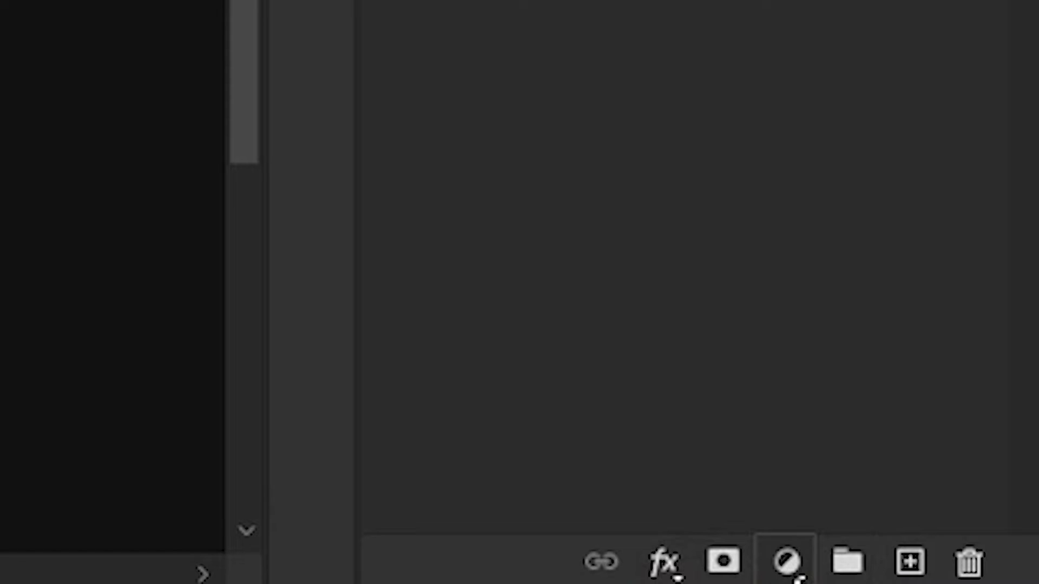
Add a solid colour fill layer in the greyish tone 8d8484 covering Prancheta 1.
{"action": "left_click", "coordinate": [788, 563]}
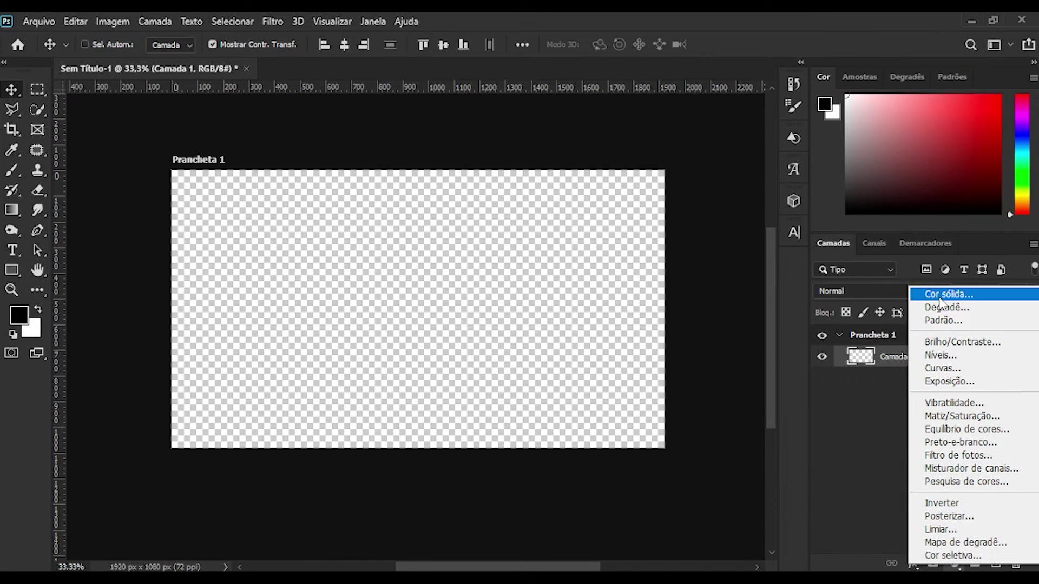
{"action": "left_click", "coordinate": [940, 297]}
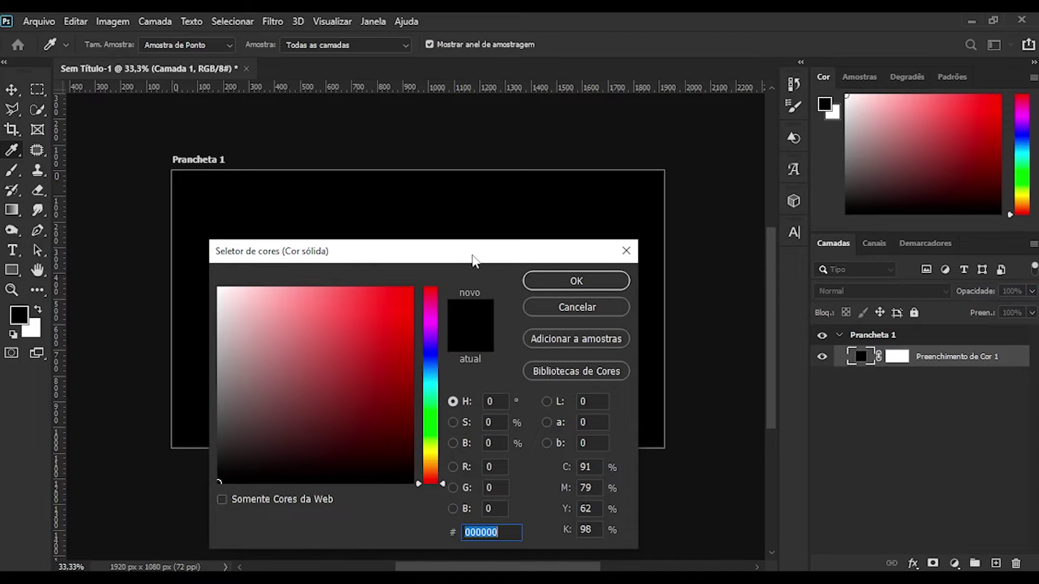
{"action": "left_click_drag", "start_coordinate": [470, 252], "coordinate": [597, 247]}
{"action": "left_click_drag", "start_coordinate": [537, 287], "coordinate": [538, 285]}
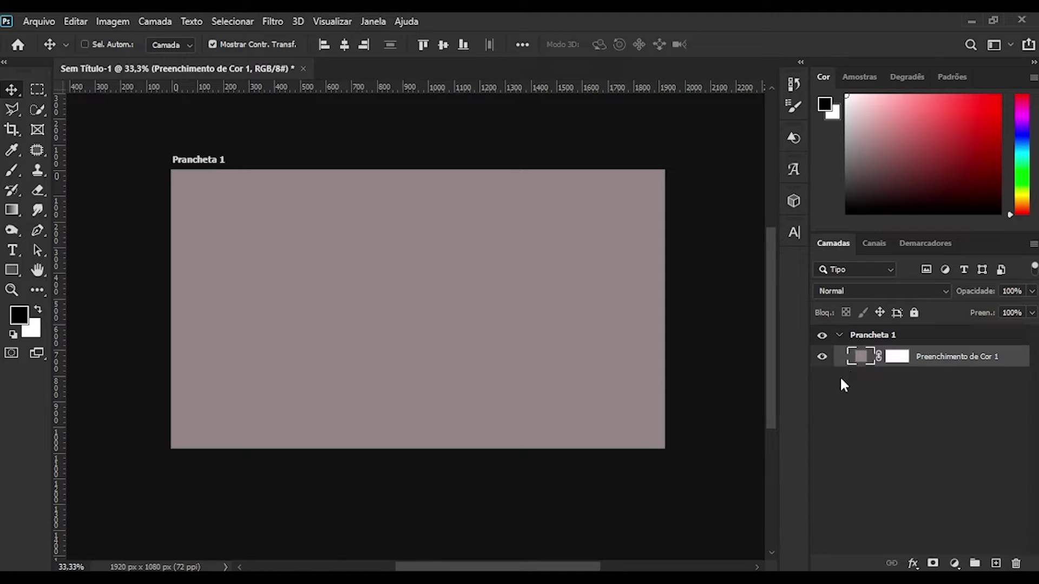
{"action": "double_click", "coordinate": [861, 355]}
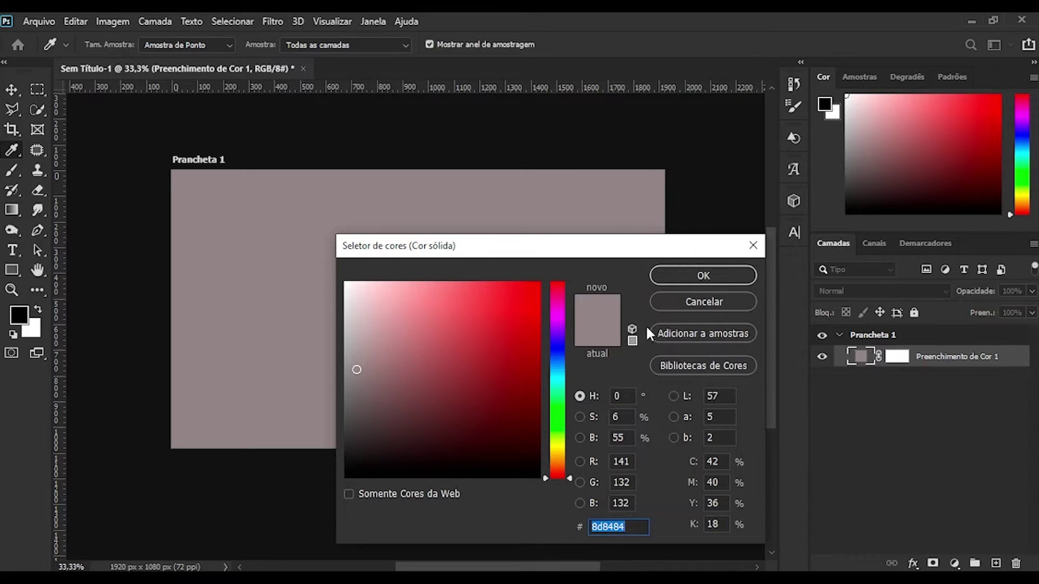
{"action": "left_click", "coordinate": [702, 305]}
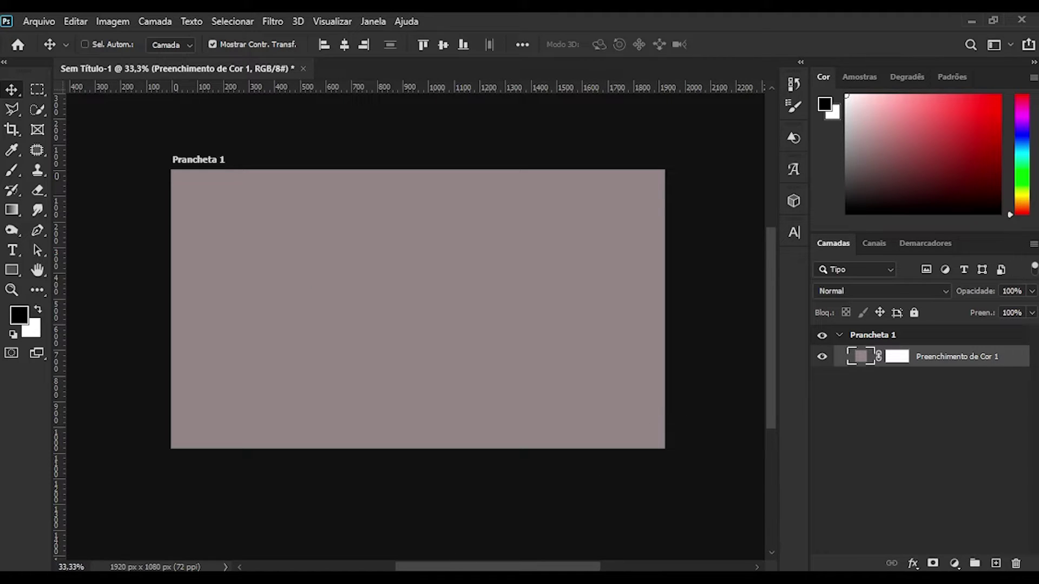
Place the Insta 3d image file in the middle of the artboard, above the colour fill.
{"action": "left_click", "coordinate": [407, 578]}
{"action": "left_click_drag", "start_coordinate": [643, 422], "coordinate": [549, 328]}
{"action": "left_click", "coordinate": [47, 21]}
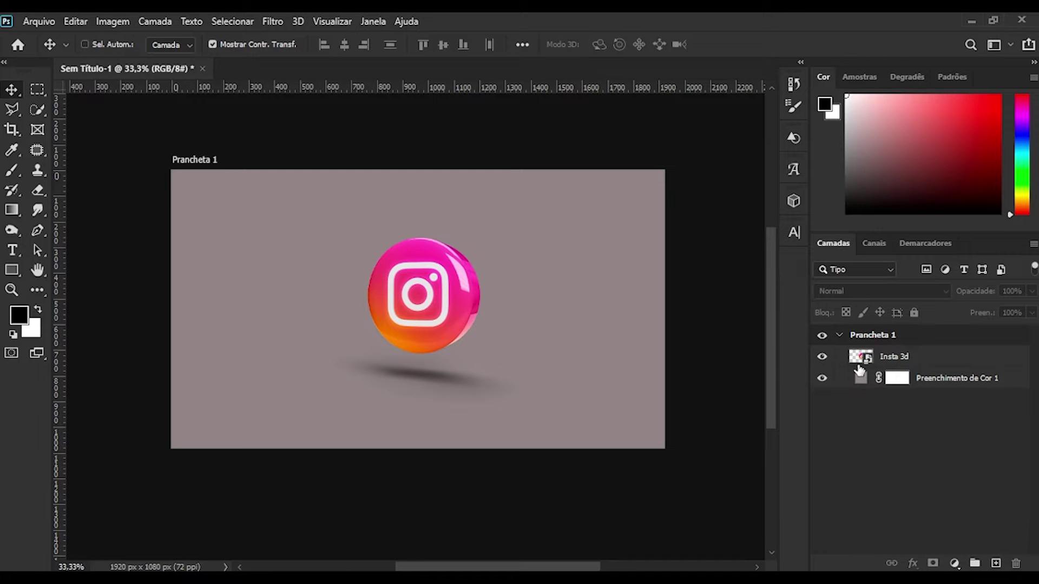
Hide and redisplay the Insta 3d layer and try the Move tool's automatic selection option.
{"action": "left_click", "coordinate": [821, 357]}
{"action": "left_click", "coordinate": [826, 360]}
{"action": "left_click", "coordinate": [914, 361]}
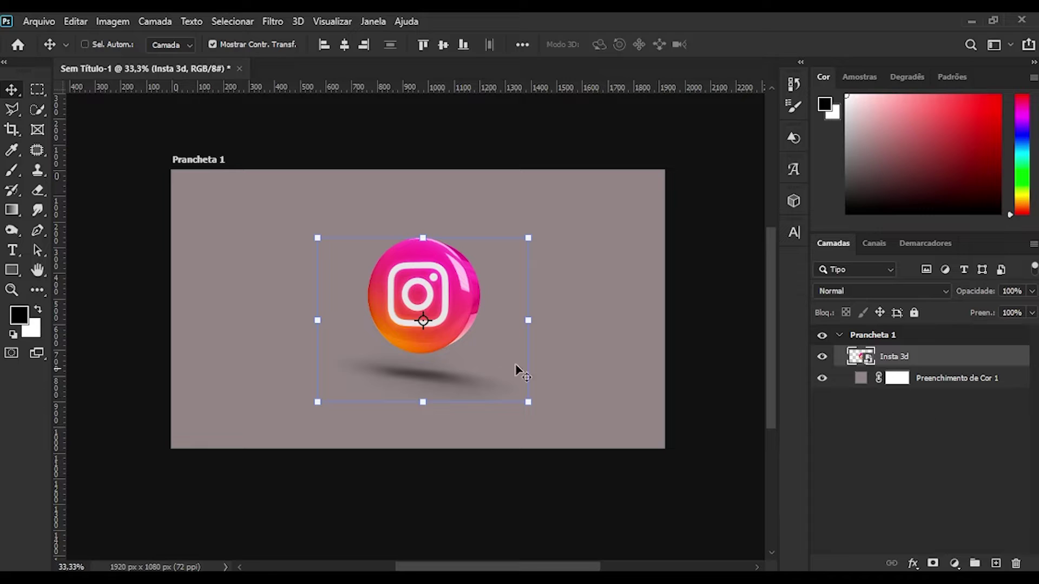
{"action": "left_click", "coordinate": [84, 45]}
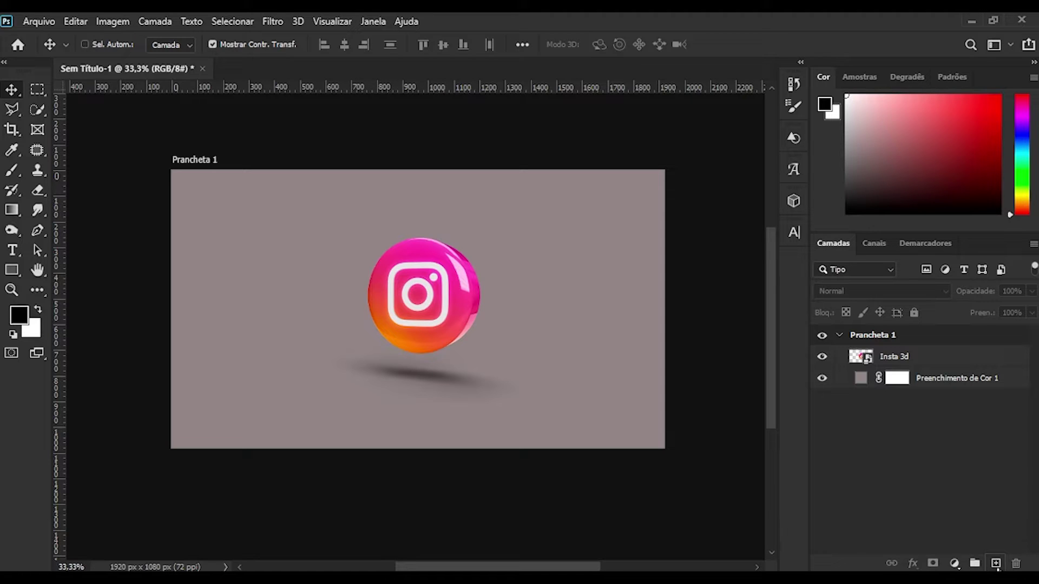
Paint a black 286 px brush dab over the icon on a new layer, and delete that layer.
{"action": "left_click", "coordinate": [995, 564]}
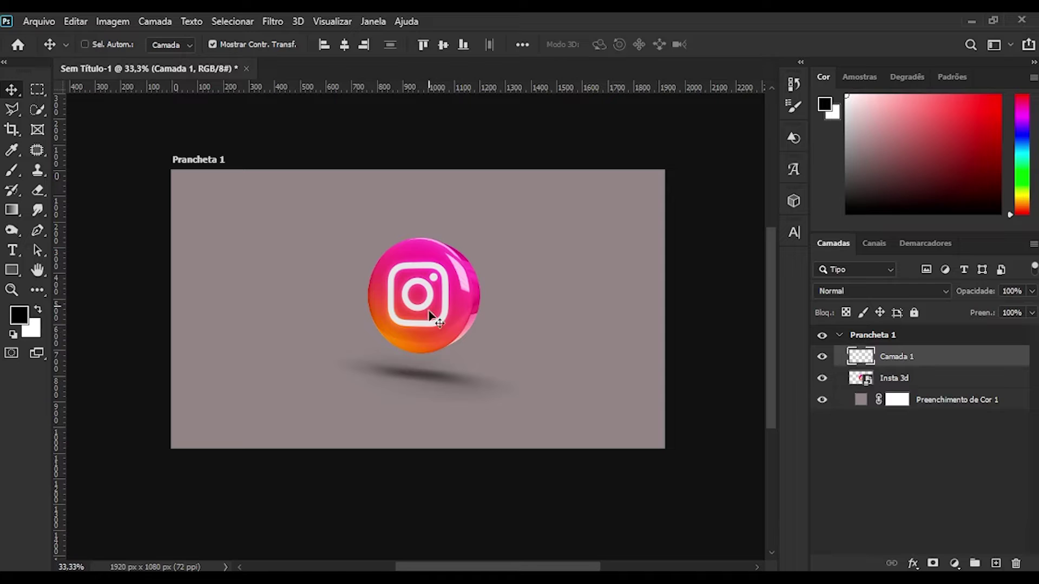
{"action": "left_click", "coordinate": [13, 172]}
{"action": "left_click_drag", "start_coordinate": [430, 319], "coordinate": [467, 324]}
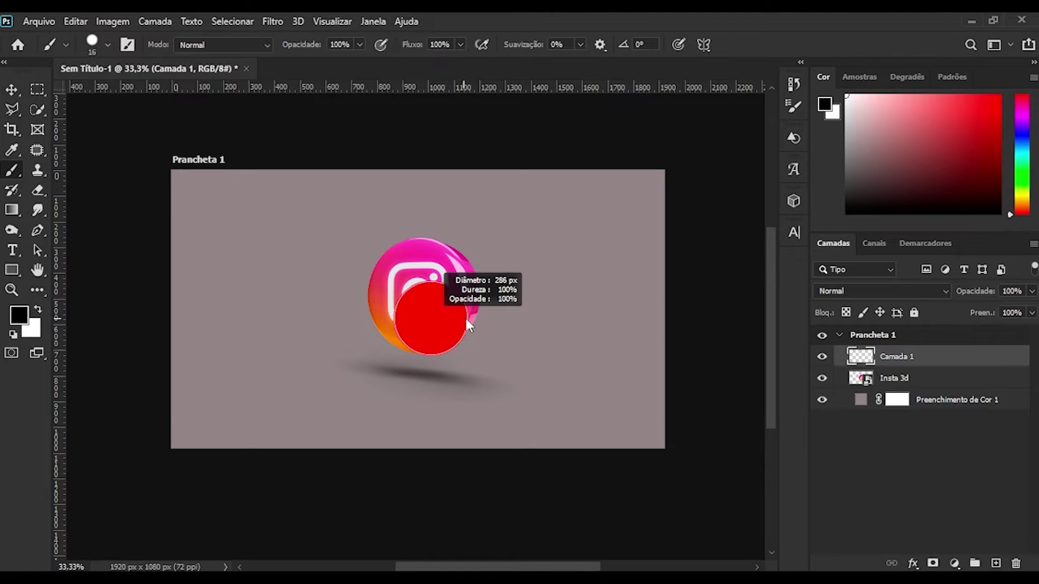
{"action": "left_click", "coordinate": [424, 293]}
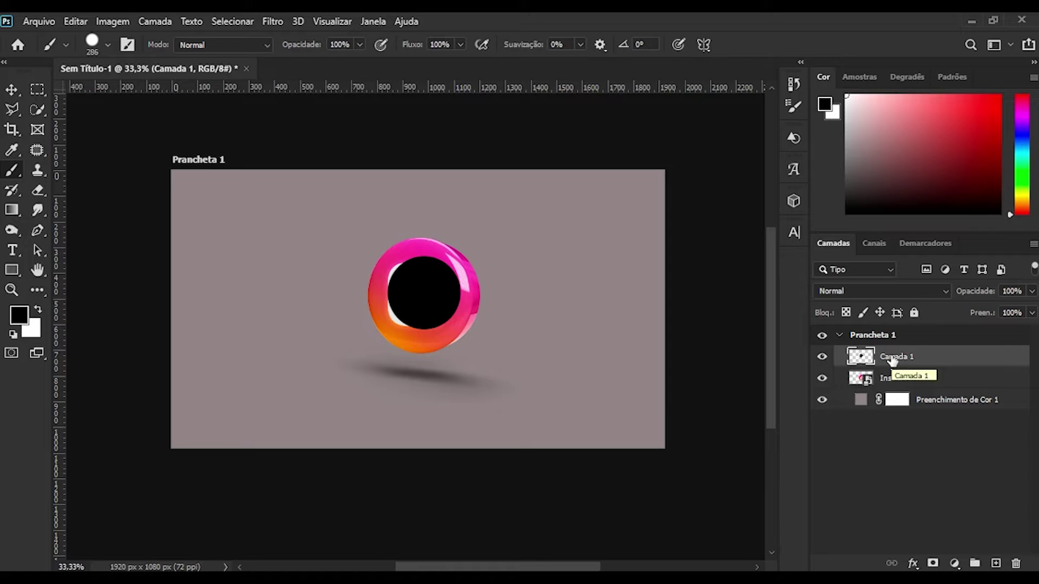
{"action": "key", "text": "Delete"}
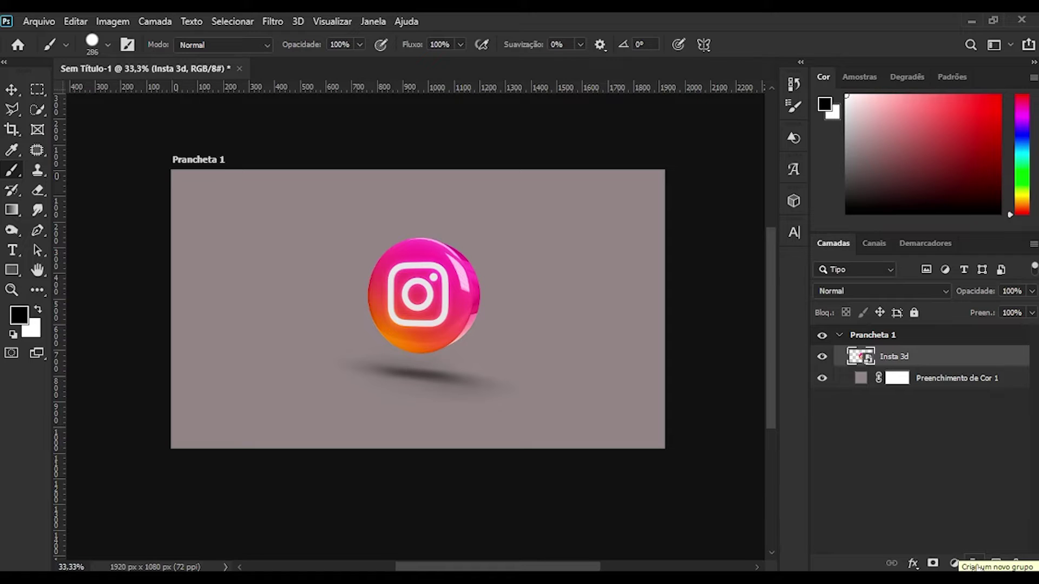
Group the Insta 3d and colour fill layers and ungroup them again.
{"action": "left_click", "coordinate": [972, 382], "text": "shift"}
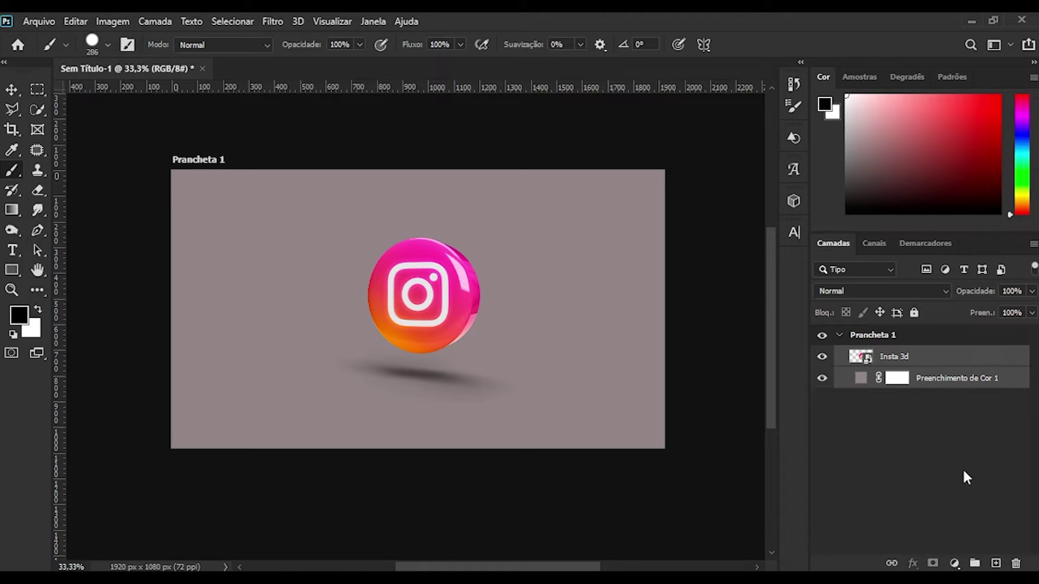
{"action": "left_click", "coordinate": [974, 563]}
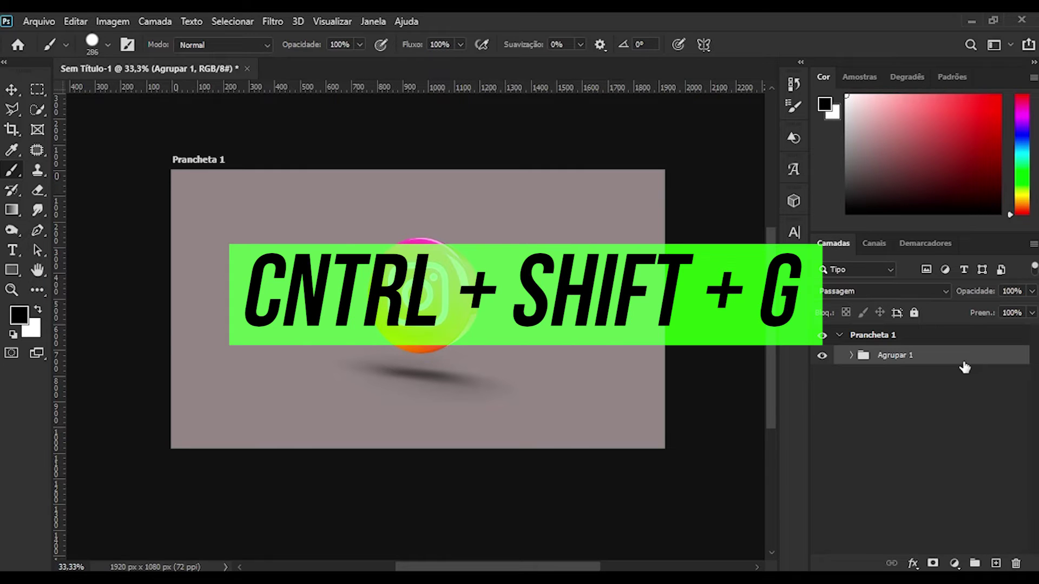
{"action": "key", "text": "ctrl+shift+g"}
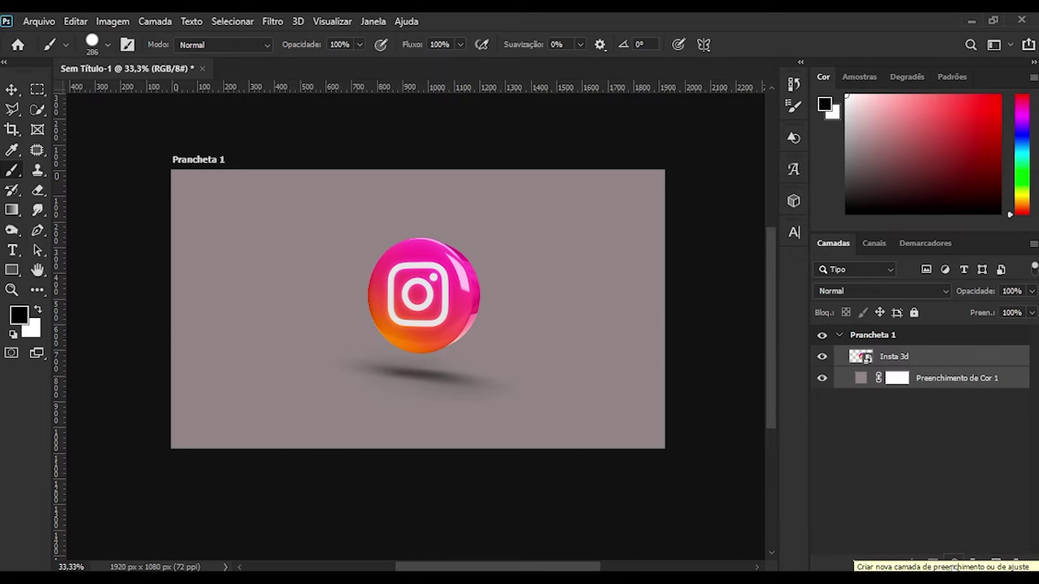
{"action": "left_click", "coordinate": [953, 566]}
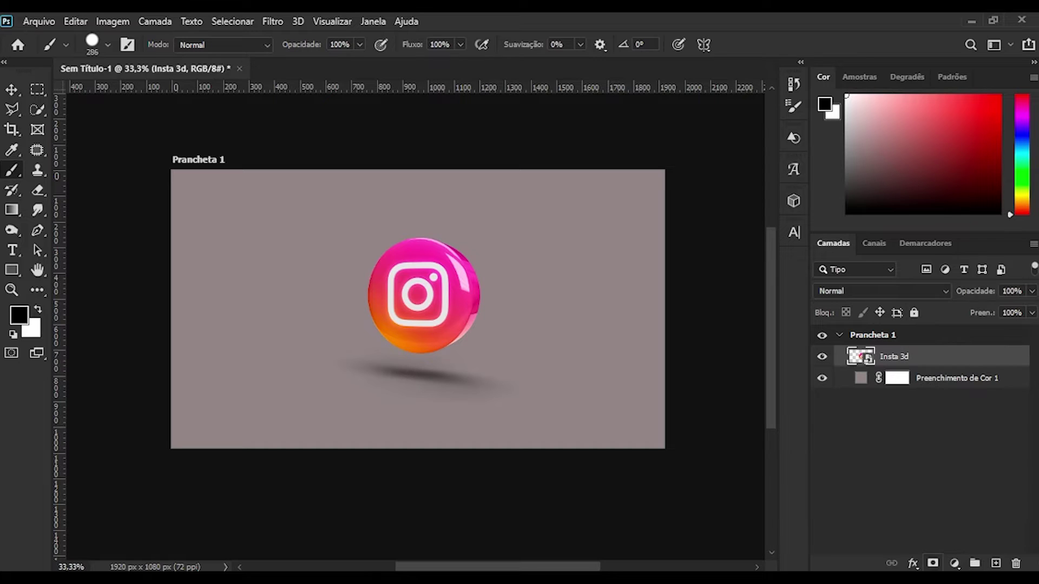
Add a layer mask to Insta 3d, hide the icon's right half with black paint and restore it with white.
{"action": "left_click", "coordinate": [933, 564]}
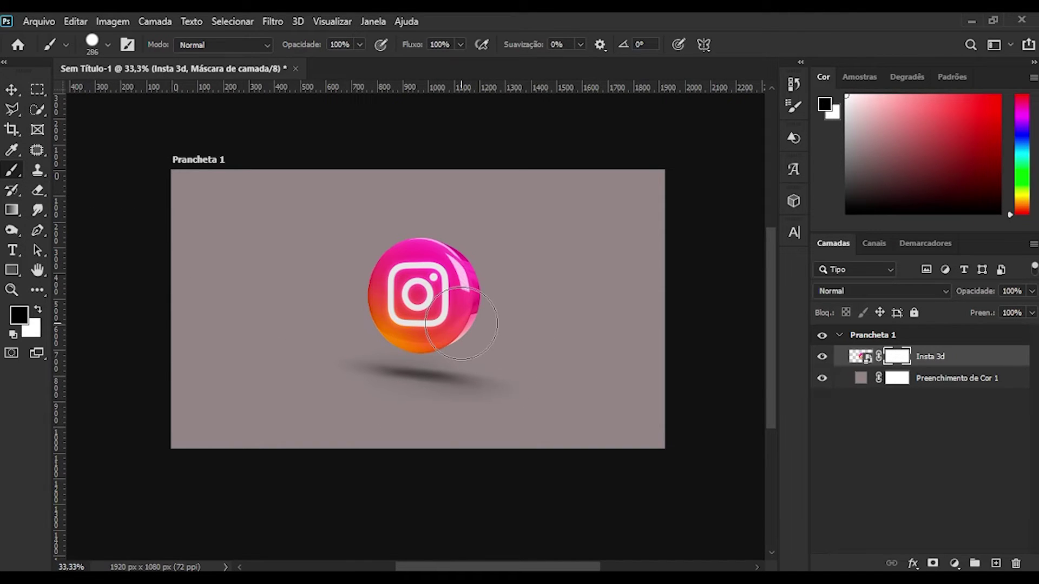
{"action": "mouse_move", "coordinate": [461, 324]}
{"action": "left_mouse_down"}
{"action": "mouse_move", "coordinate": [465, 256]}
{"action": "mouse_move", "coordinate": [462, 357]}
{"action": "left_mouse_up"}
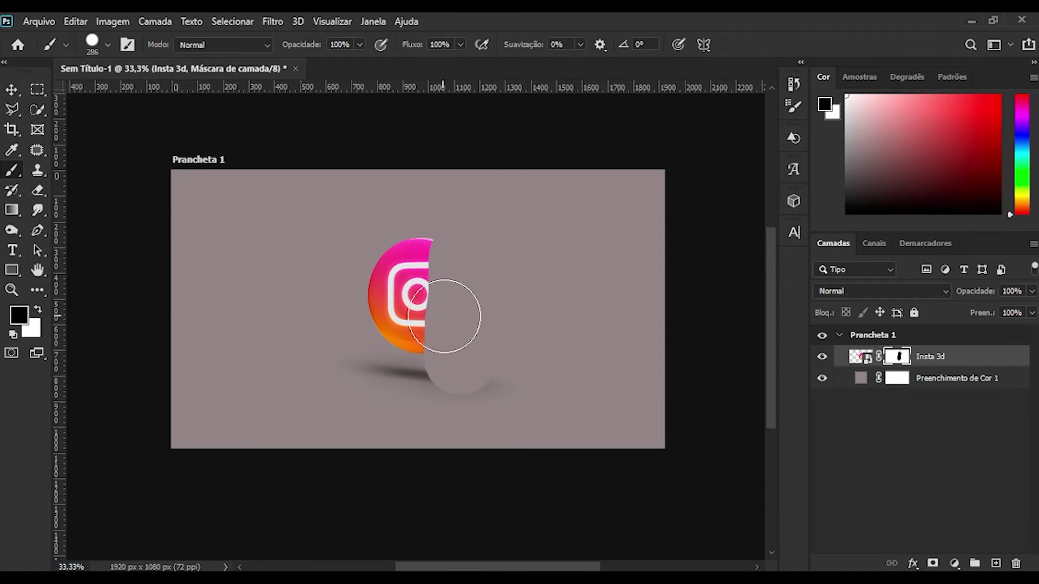
{"action": "key", "text": "x"}
{"action": "mouse_move", "coordinate": [446, 318]}
{"action": "left_mouse_down"}
{"action": "mouse_move", "coordinate": [444, 377]}
{"action": "mouse_move", "coordinate": [459, 249]}
{"action": "mouse_move", "coordinate": [462, 368]}
{"action": "mouse_move", "coordinate": [498, 261]}
{"action": "mouse_move", "coordinate": [492, 371]}
{"action": "left_mouse_up"}
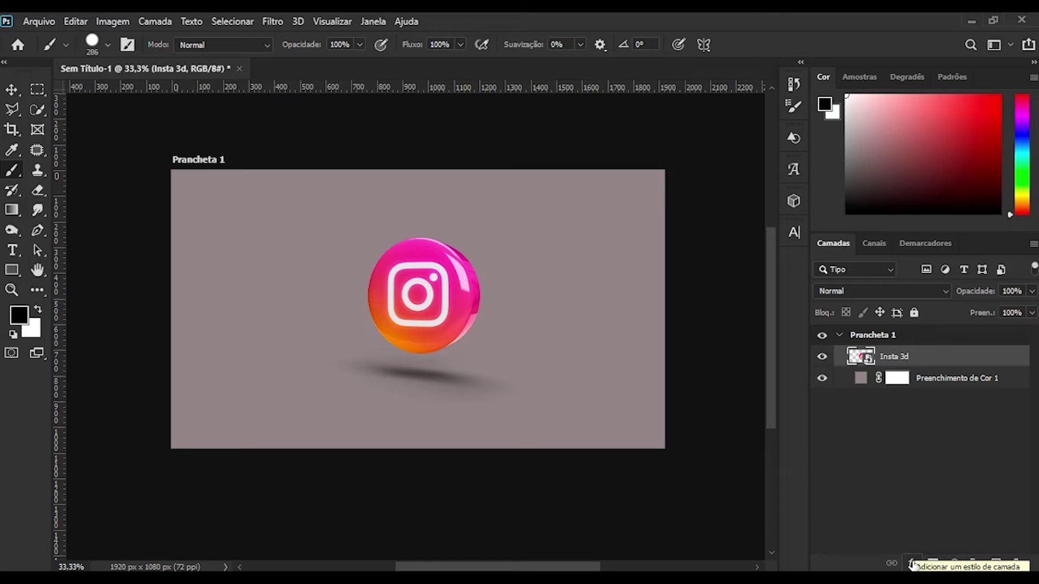
Open the layer style settings of the Insta 3d layer and try the Drop Shadow effect, switching it off again.
{"action": "left_click", "coordinate": [913, 564]}
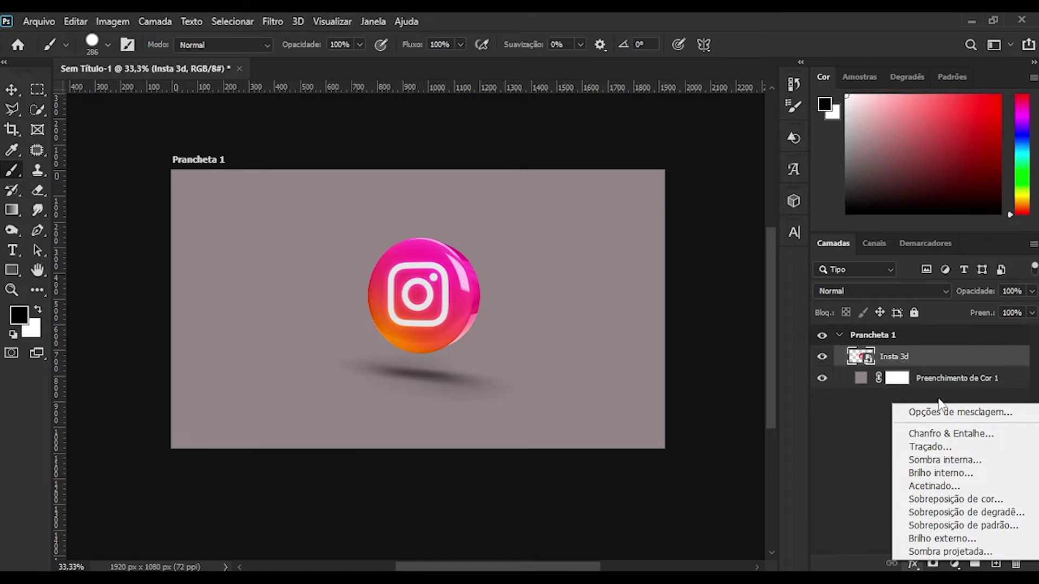
{"action": "left_click", "coordinate": [950, 355]}
{"action": "double_click", "coordinate": [951, 358]}
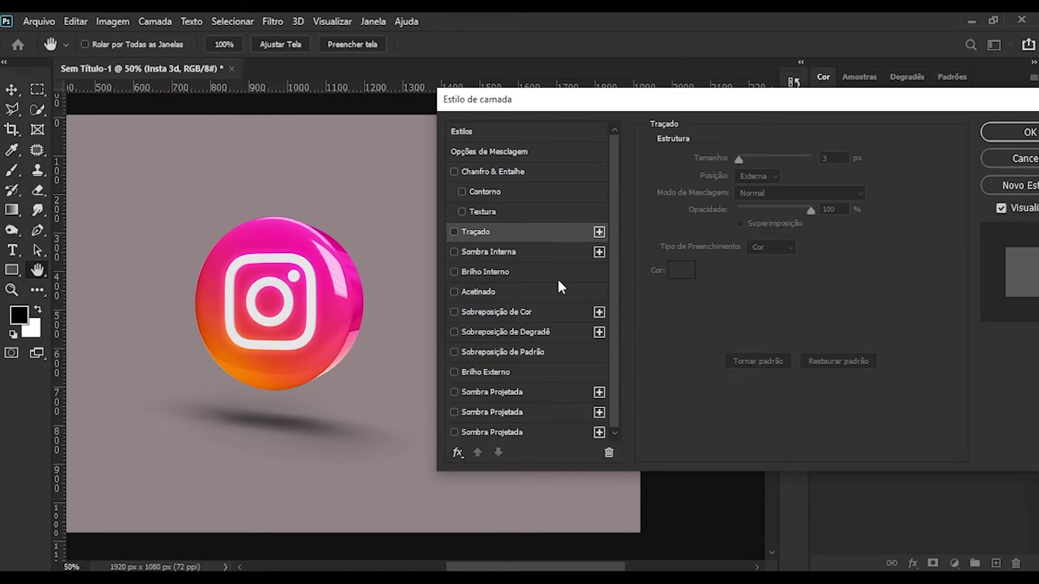
{"action": "left_click", "coordinate": [493, 396]}
{"action": "left_click", "coordinate": [453, 391]}
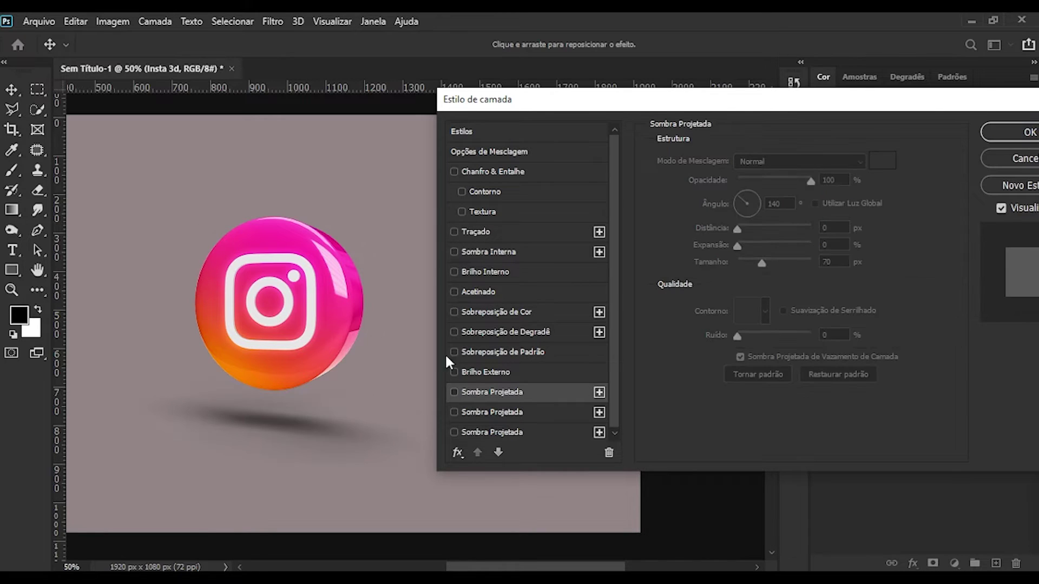
Try a stroke and a yellow colour overlay on the Insta 3d layer, turning each effect off again.
{"action": "left_click", "coordinate": [454, 232]}
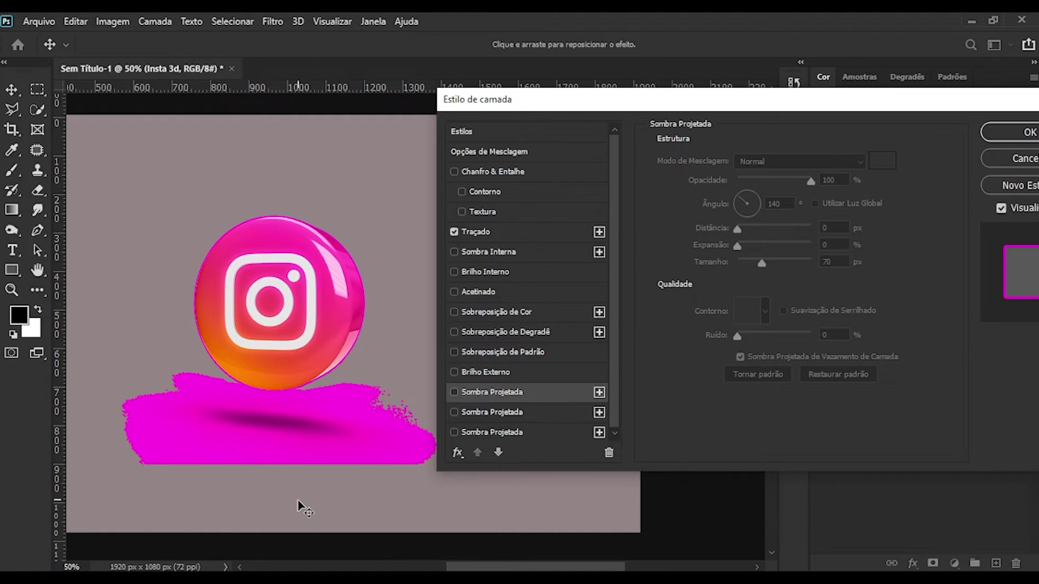
{"action": "left_click", "coordinate": [454, 232]}
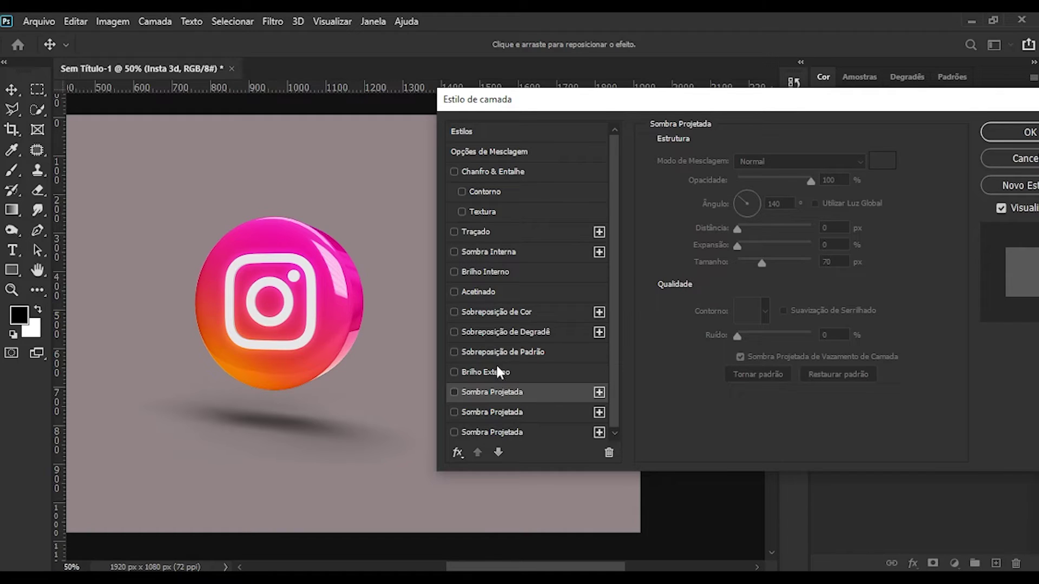
{"action": "left_click", "coordinate": [499, 313]}
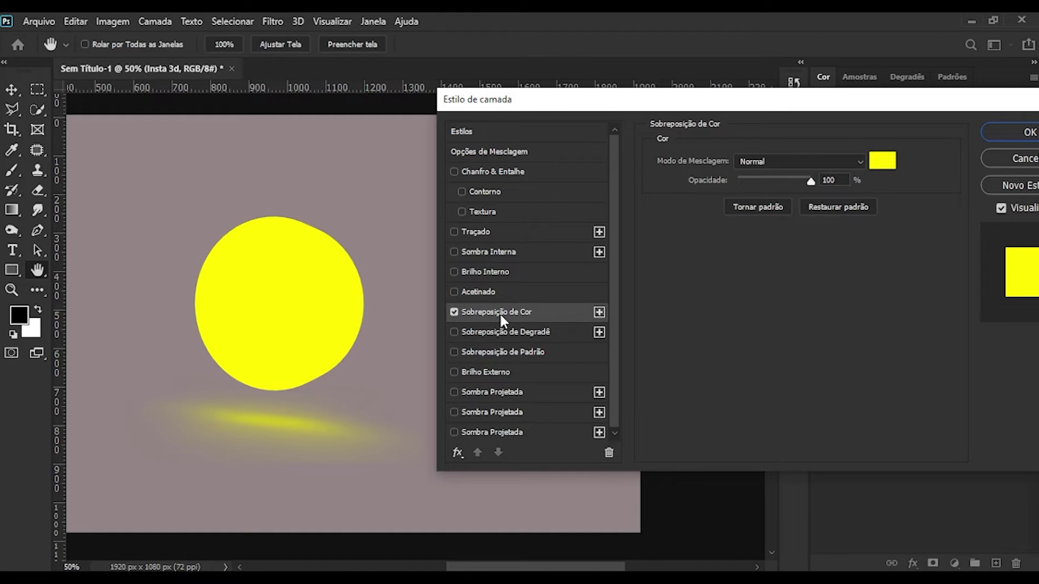
{"action": "left_click", "coordinate": [454, 312]}
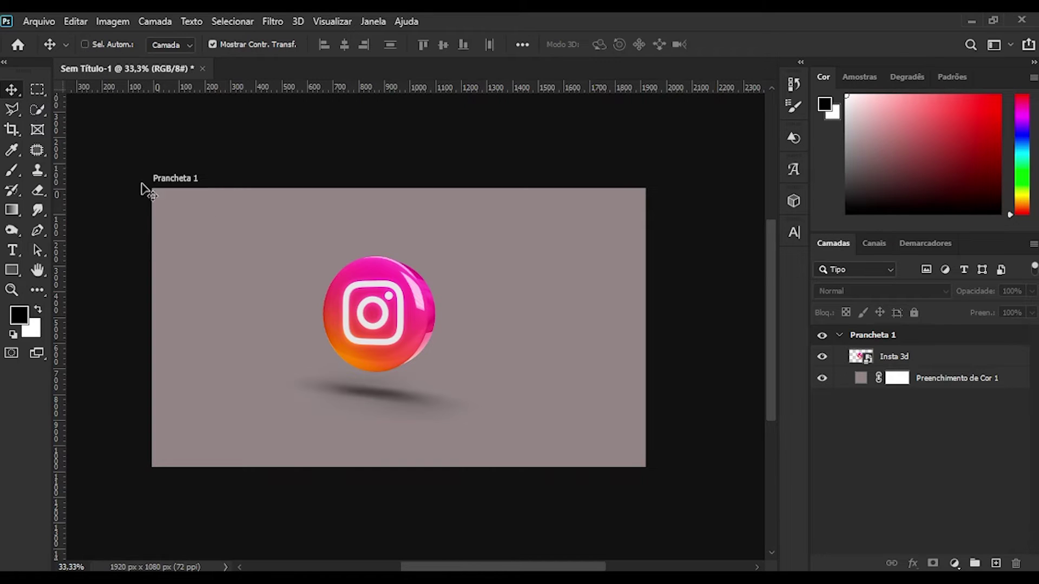
Move the Instagram icon on the artboard slightly to the right and upwards.
{"action": "left_click", "coordinate": [366, 316], "text": "ctrl"}
{"action": "mouse_move", "coordinate": [365, 316]}
{"action": "left_mouse_down"}
{"action": "mouse_move", "coordinate": [397, 307]}
{"action": "mouse_move", "coordinate": [346, 338]}
{"action": "mouse_move", "coordinate": [390, 297]}
{"action": "mouse_move", "coordinate": [379, 306]}
{"action": "left_mouse_up"}
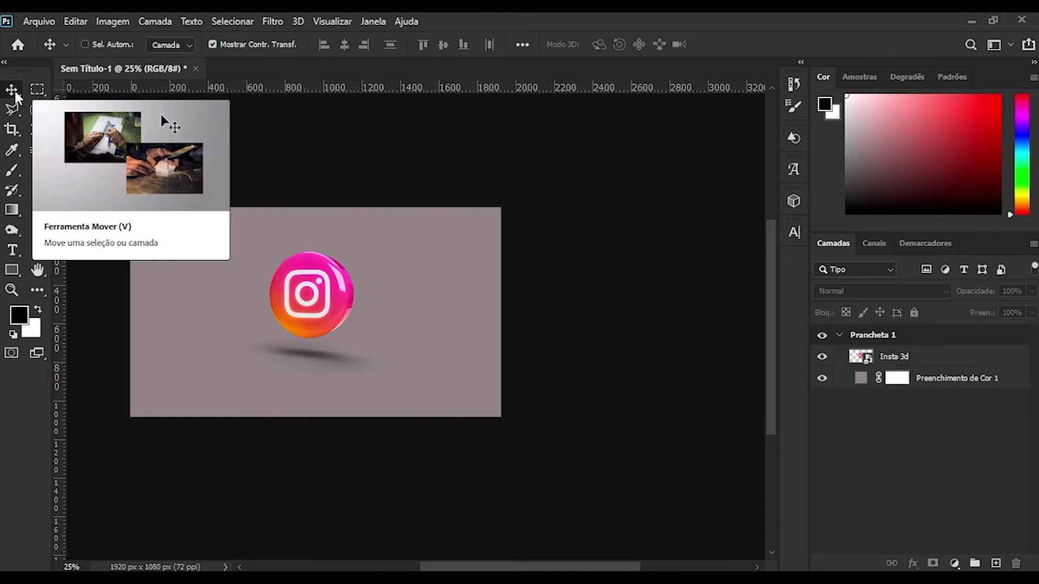
Try drawing a second, portrait-shaped artboard to the right of Prancheta 1 with the Artboard tool.
{"action": "right_click", "coordinate": [15, 92]}
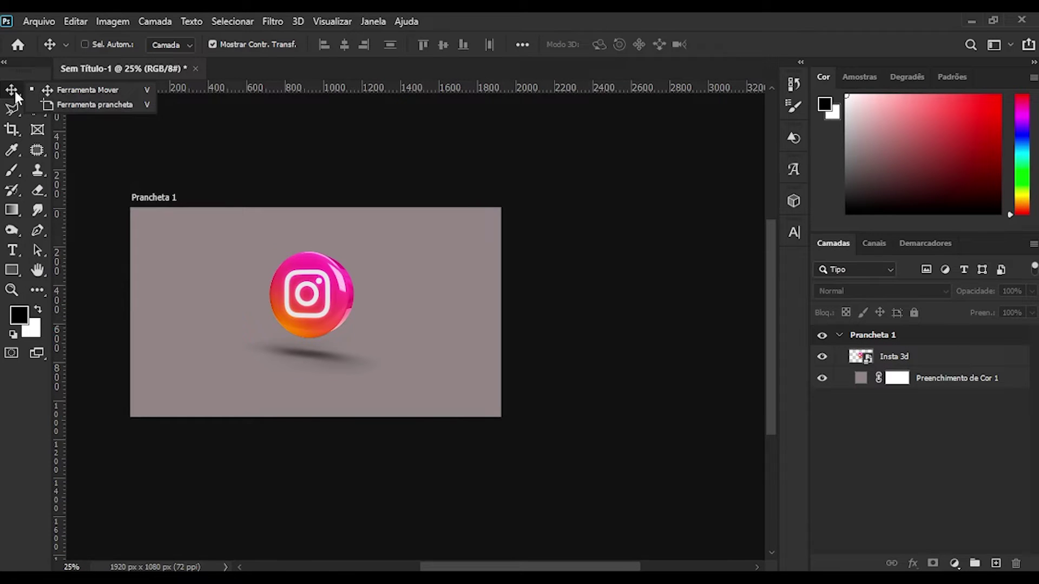
{"action": "left_click", "coordinate": [66, 105]}
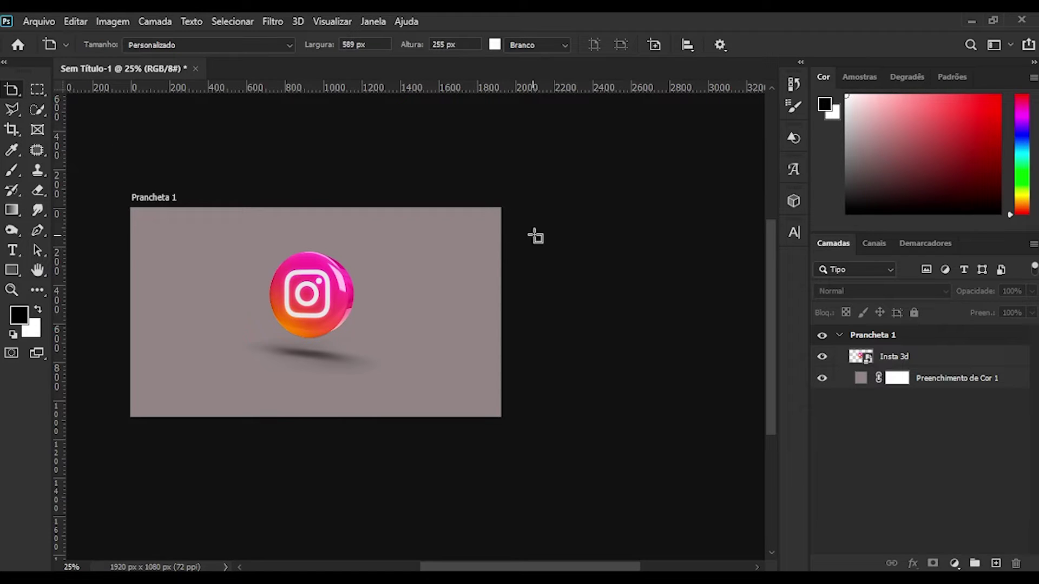
{"action": "left_click_drag", "start_coordinate": [540, 208], "coordinate": [726, 505]}
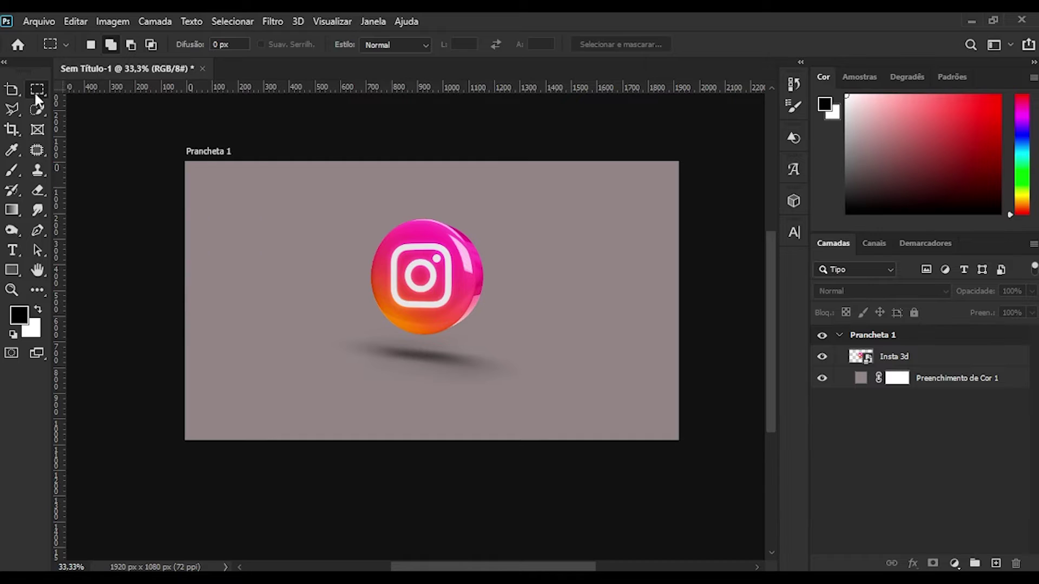
Try a rectangular and an elliptical marquee selection over the icon, clearing each selection.
{"action": "left_click_drag", "start_coordinate": [253, 231], "coordinate": [538, 378]}
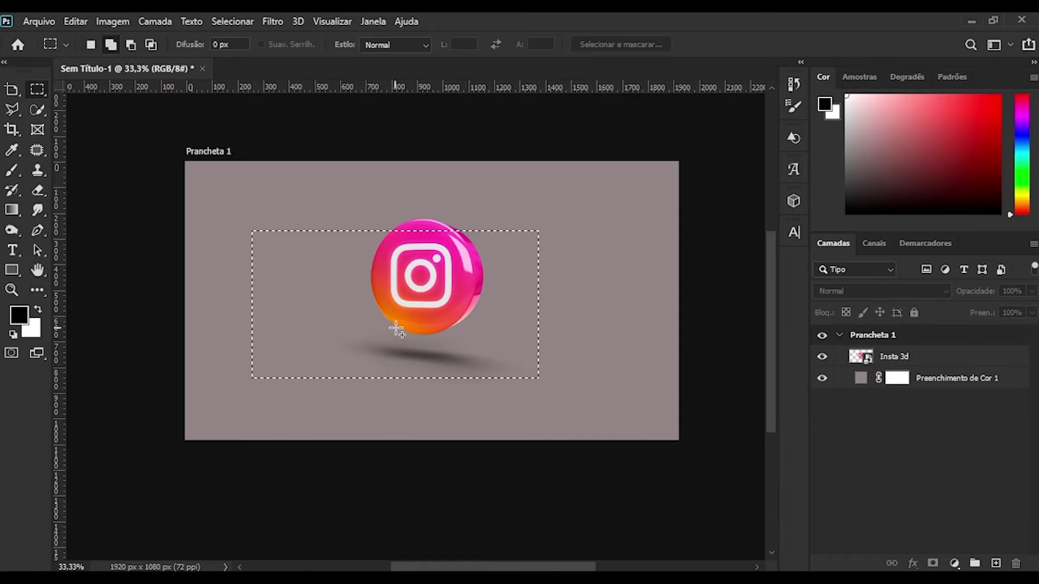
{"action": "key", "text": "ctrl+d"}
{"action": "right_click", "coordinate": [40, 89]}
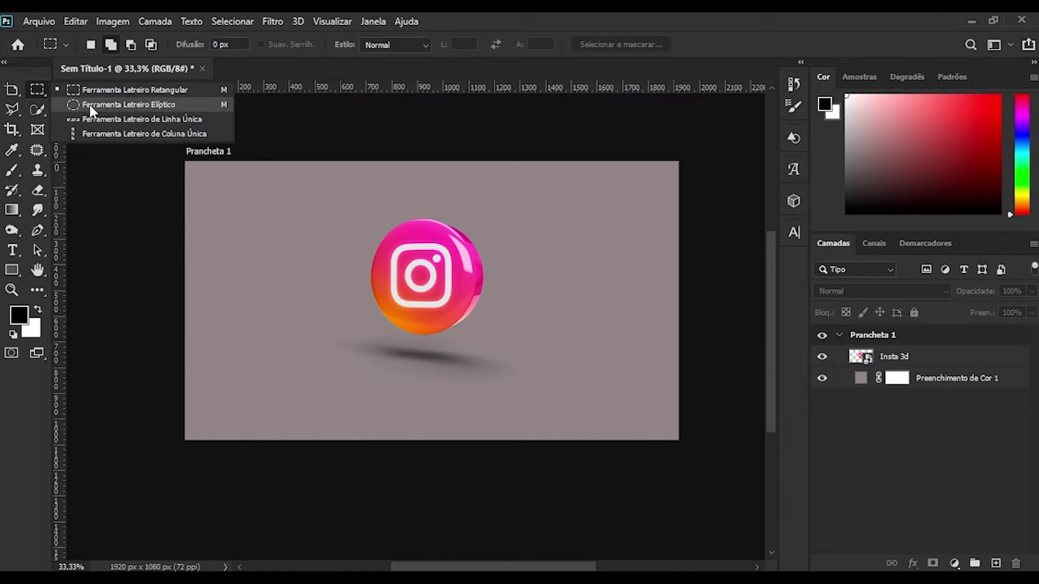
{"action": "left_click", "coordinate": [89, 106]}
{"action": "left_click_drag", "start_coordinate": [291, 215], "coordinate": [461, 395]}
{"action": "left_click", "coordinate": [464, 395]}
Select a small square area around the camera lens ring in the icon with the Rectangular Marquee tool.
{"action": "right_click", "coordinate": [37, 89]}
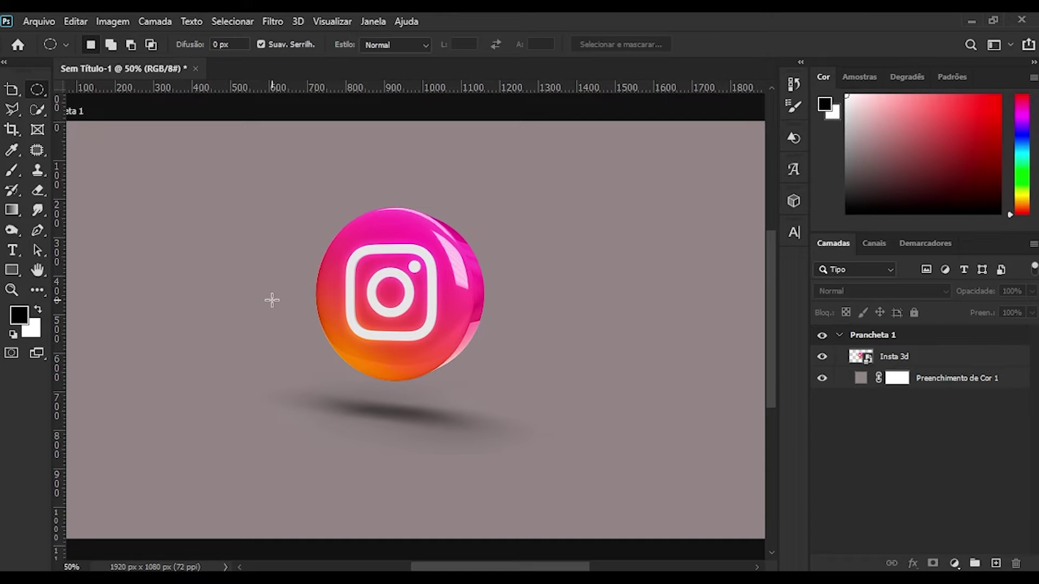
{"action": "right_click", "coordinate": [38, 90]}
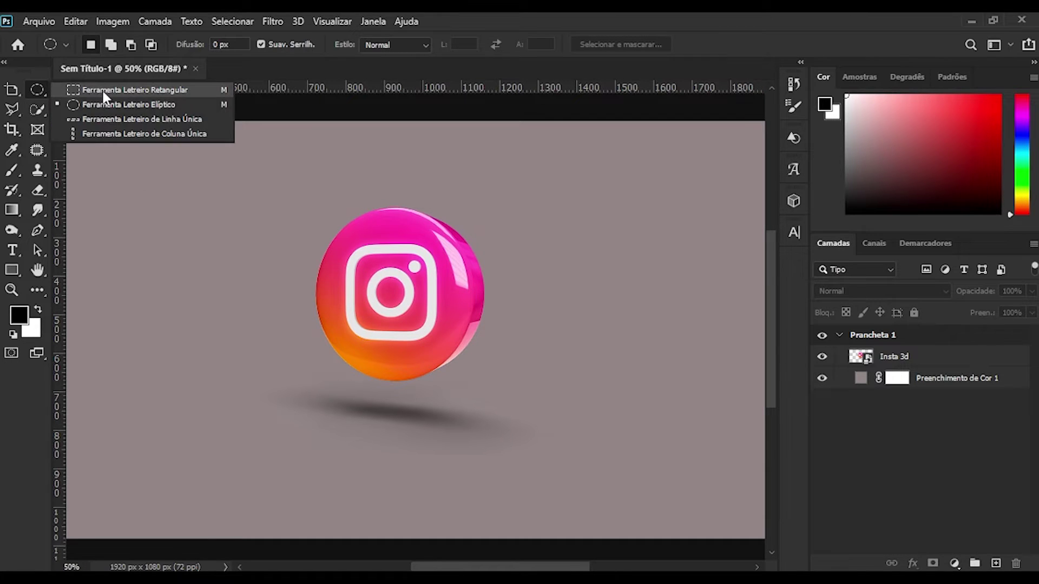
{"action": "left_click", "coordinate": [103, 92]}
{"action": "left_click_drag", "start_coordinate": [364, 266], "coordinate": [420, 324]}
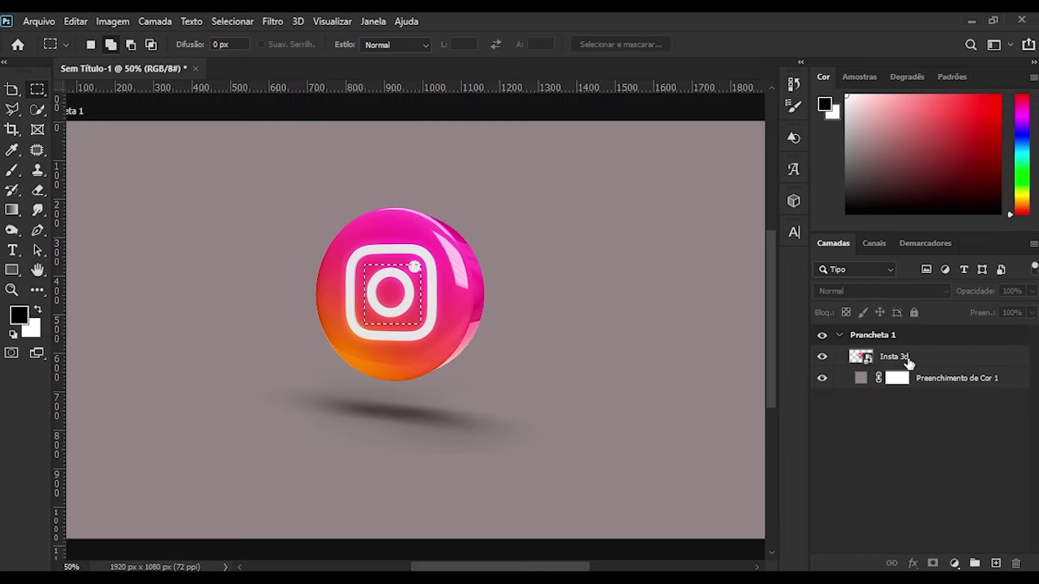
Rasterize the Insta 3d layer and delete the selected square from the icon, then undo these changes.
{"action": "left_click", "coordinate": [907, 362]}
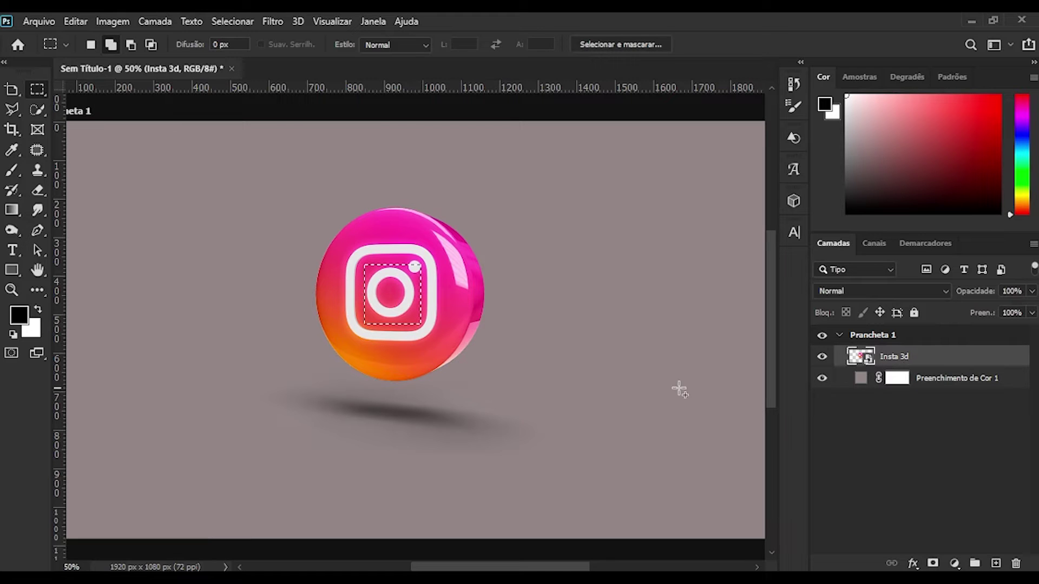
{"action": "right_click", "coordinate": [916, 356]}
{"action": "left_click", "coordinate": [749, 302]}
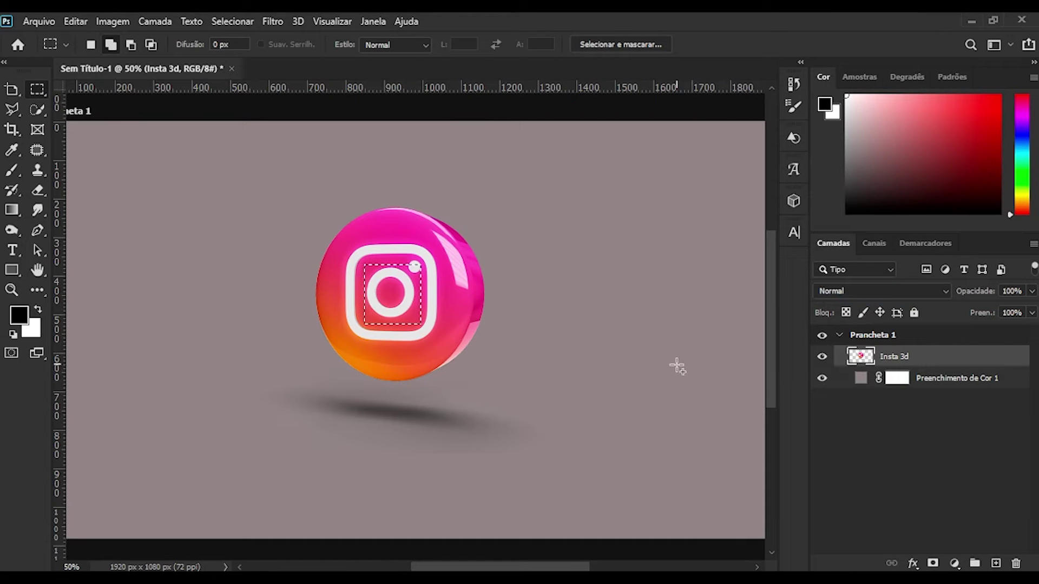
{"action": "key", "text": "Delete"}
{"action": "key", "text": "ctrl+d"}
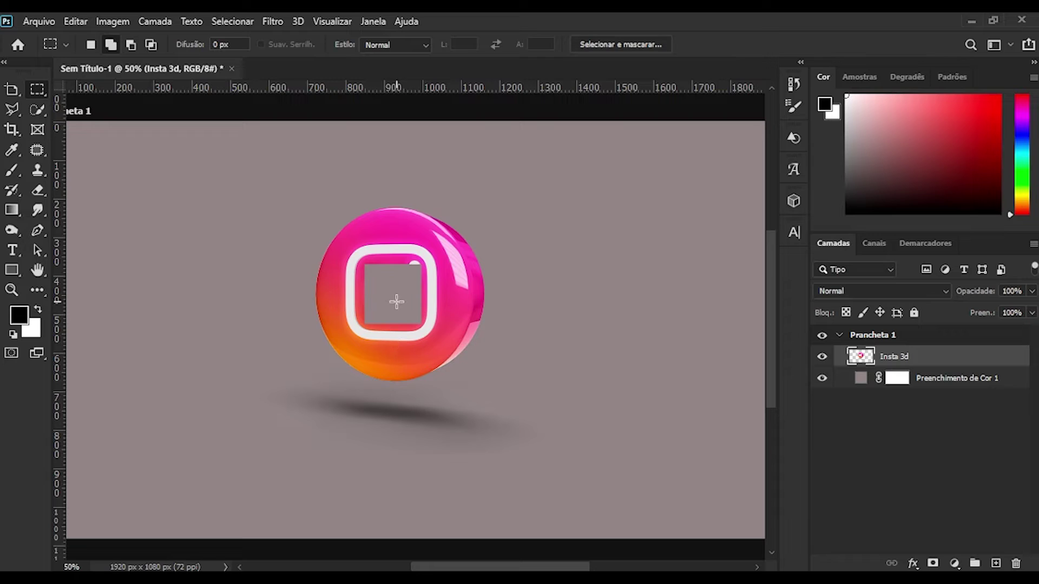
{"action": "key", "text": "ctrl+z"}
{"action": "key", "text": "ctrl+z"}
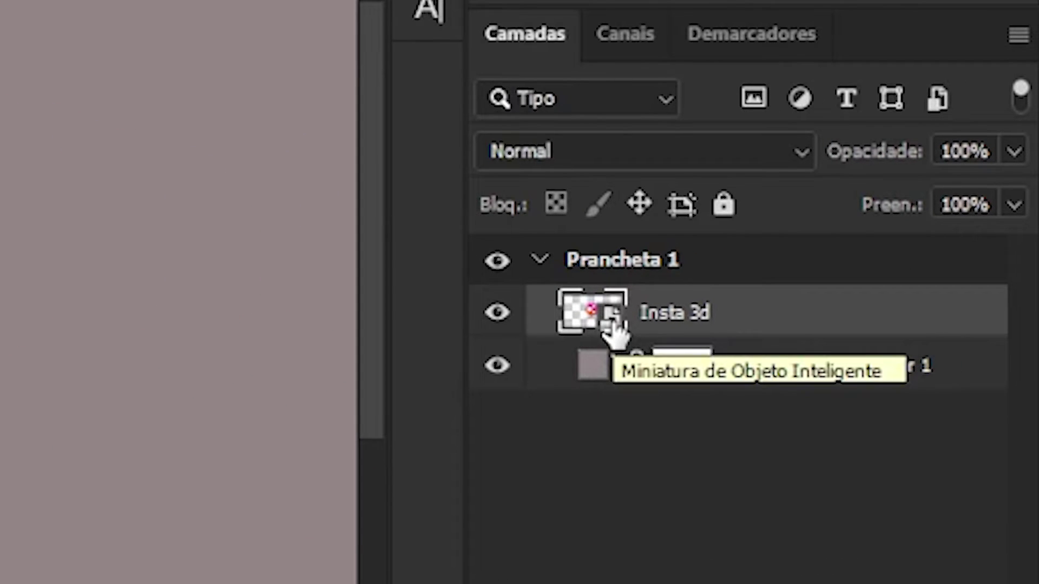
Rasterize the Insta 3d layer again and try converting it back to a smart object.
{"action": "right_click", "coordinate": [660, 322]}
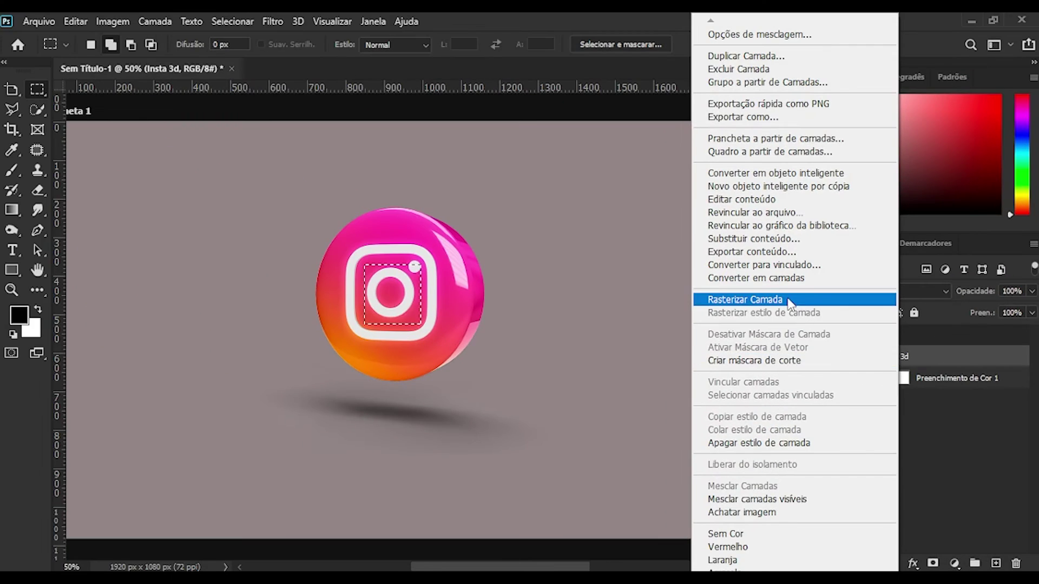
{"action": "left_click", "coordinate": [788, 301]}
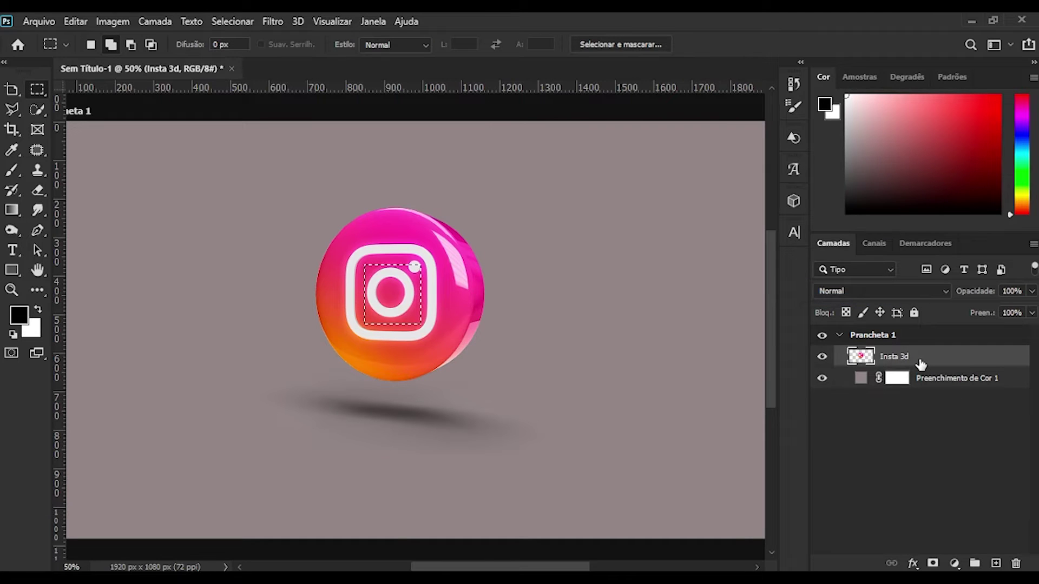
{"action": "right_click", "coordinate": [920, 362]}
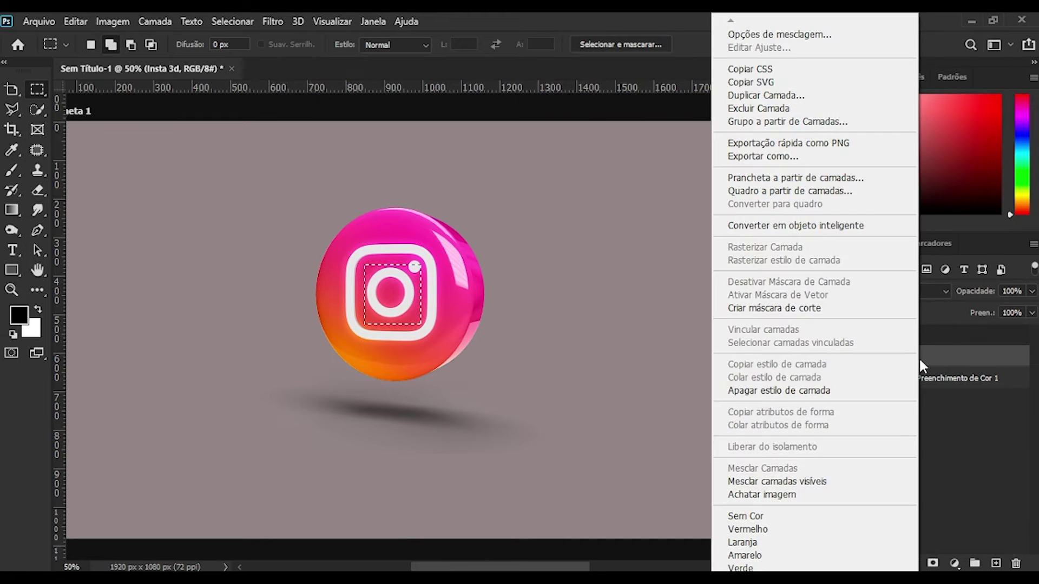
{"action": "left_click", "coordinate": [815, 226]}
Cut away the left half of the icon with a four-cornered Polygonal Lasso selection, then undo the cut and the selection.
{"action": "left_click", "coordinate": [16, 108]}
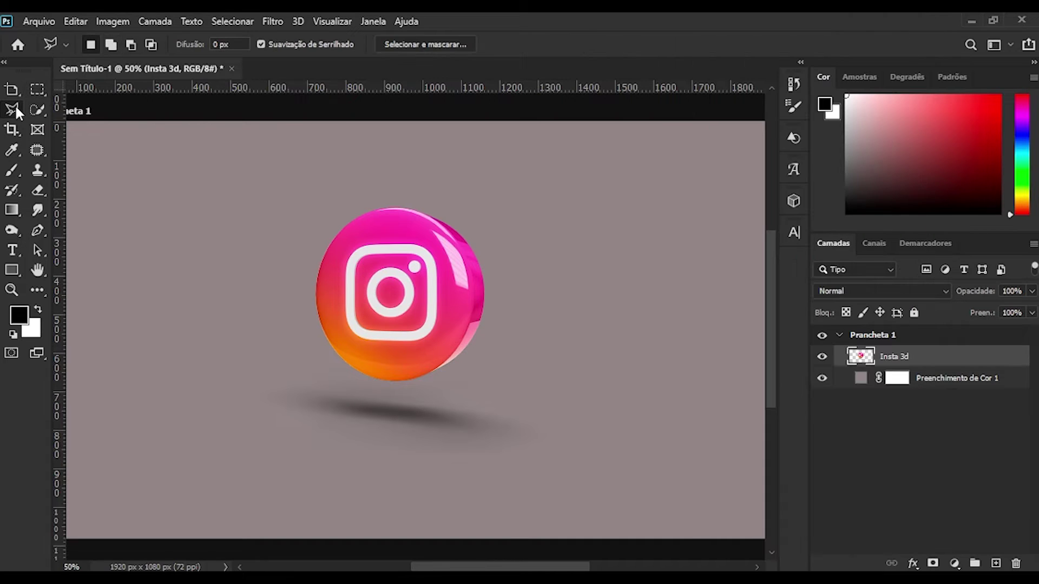
{"action": "left_click", "coordinate": [373, 172]}
{"action": "left_click", "coordinate": [429, 418]}
{"action": "left_click", "coordinate": [275, 425]}
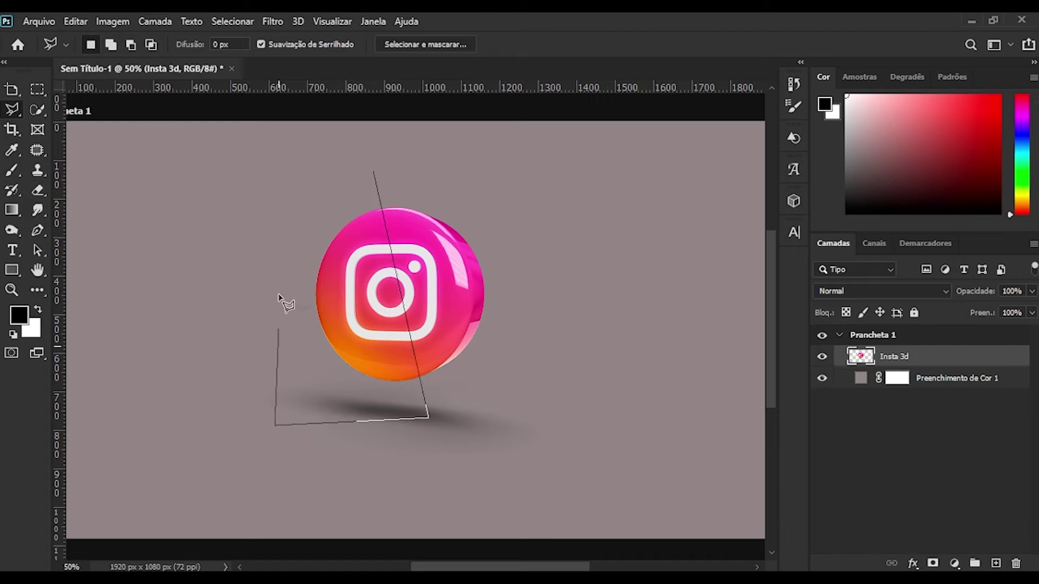
{"action": "left_click", "coordinate": [267, 203]}
{"action": "left_click", "coordinate": [374, 173]}
{"action": "key", "text": "Delete"}
{"action": "key", "text": "ctrl+d"}
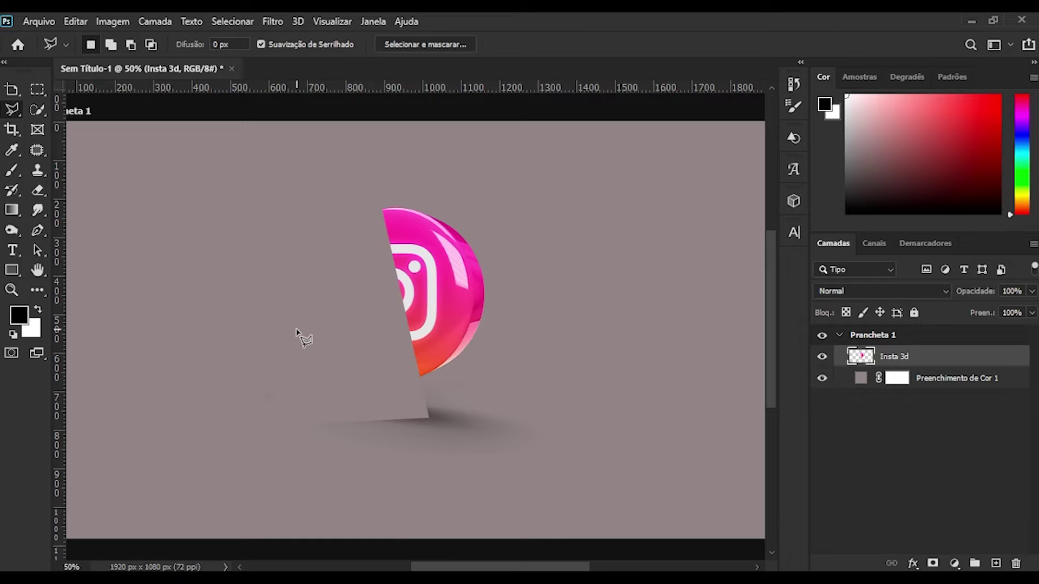
{"action": "key", "text": "ctrl+z"}
{"action": "key", "text": "ctrl+z"}
{"action": "key", "text": "ctrl+z"}
Try a freehand selection on the icon with the Lasso tool.
{"action": "right_click", "coordinate": [13, 109]}
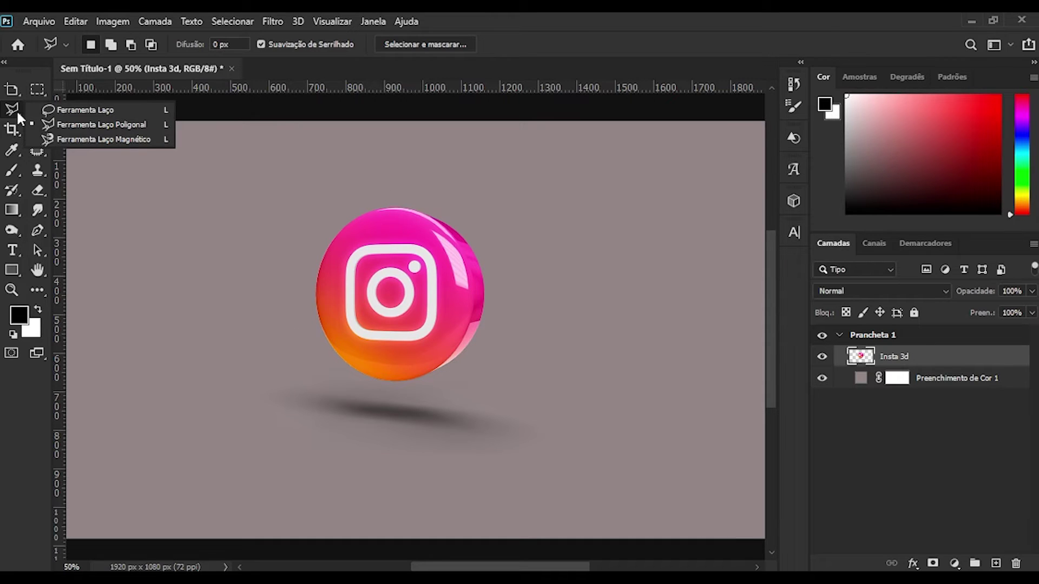
{"action": "left_click", "coordinate": [67, 110]}
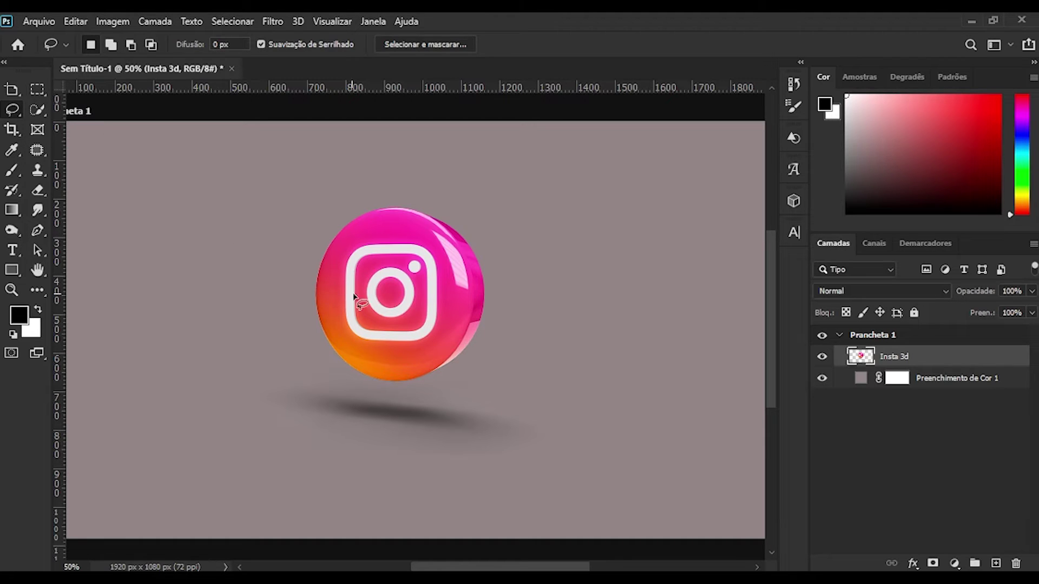
{"action": "mouse_move", "coordinate": [376, 272]}
{"action": "left_mouse_down"}
{"action": "mouse_move", "coordinate": [310, 250]}
{"action": "mouse_move", "coordinate": [513, 266]}
{"action": "mouse_move", "coordinate": [327, 443]}
{"action": "mouse_move", "coordinate": [300, 244]}
{"action": "mouse_move", "coordinate": [565, 214]}
{"action": "mouse_move", "coordinate": [315, 387]}
{"action": "mouse_move", "coordinate": [240, 197]}
{"action": "mouse_move", "coordinate": [367, 173]}
{"action": "left_mouse_up"}
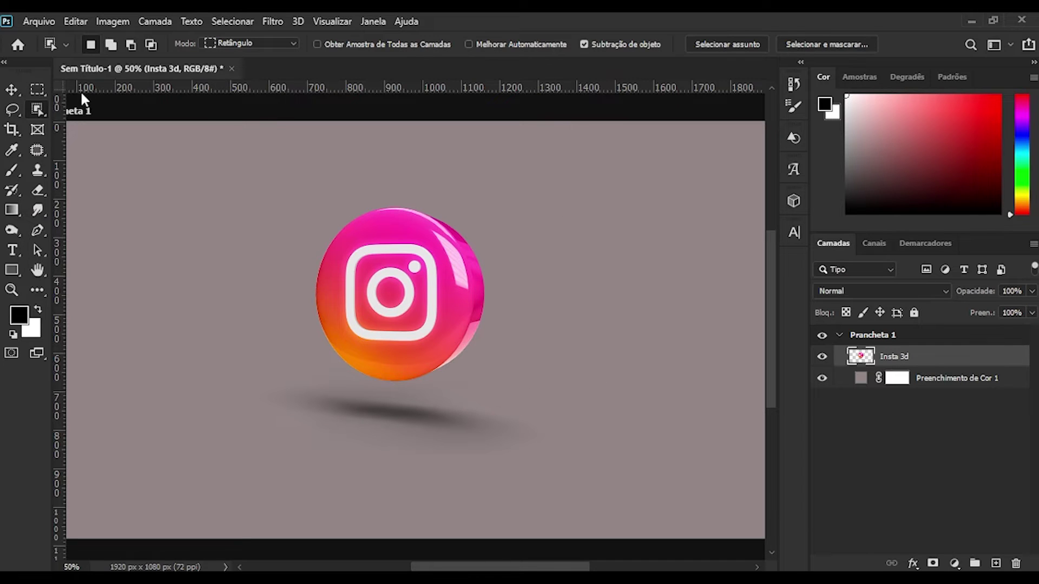
Select the icon with the Object Selection tool by framing it and its shadow, then clear the selection.
{"action": "right_click", "coordinate": [38, 111]}
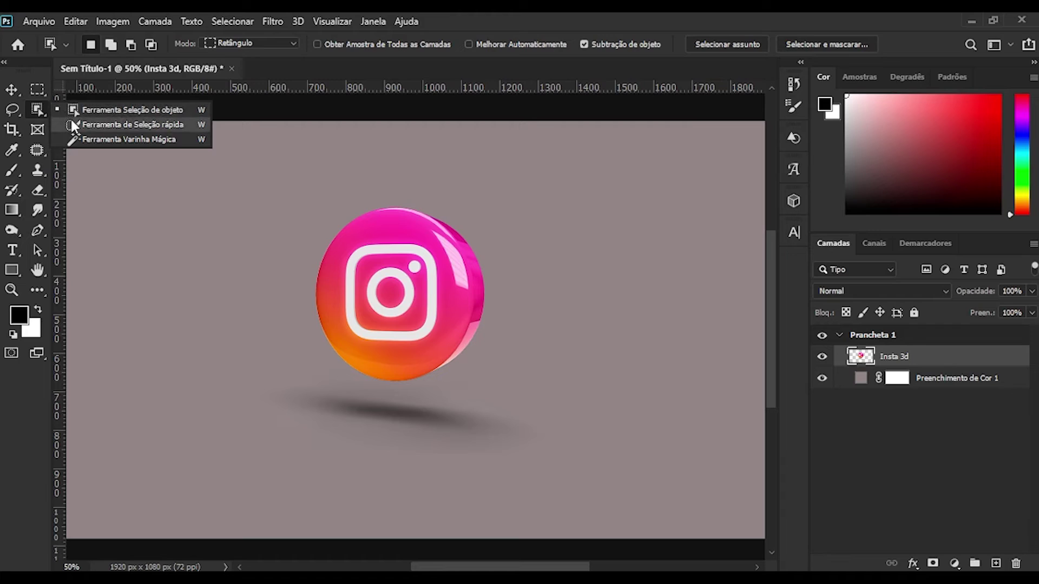
{"action": "left_click", "coordinate": [97, 111]}
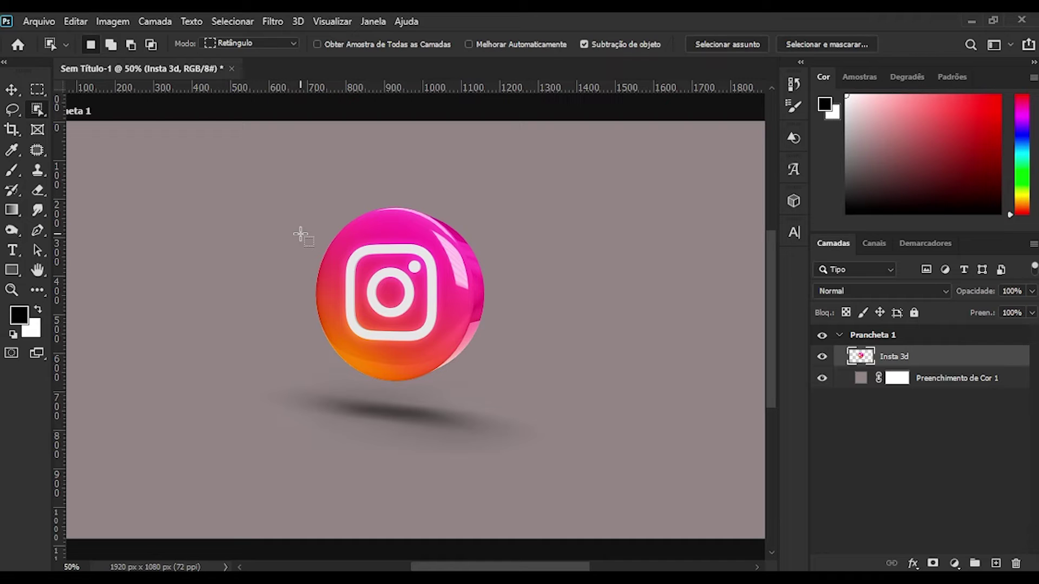
{"action": "left_click_drag", "start_coordinate": [274, 171], "coordinate": [526, 464]}
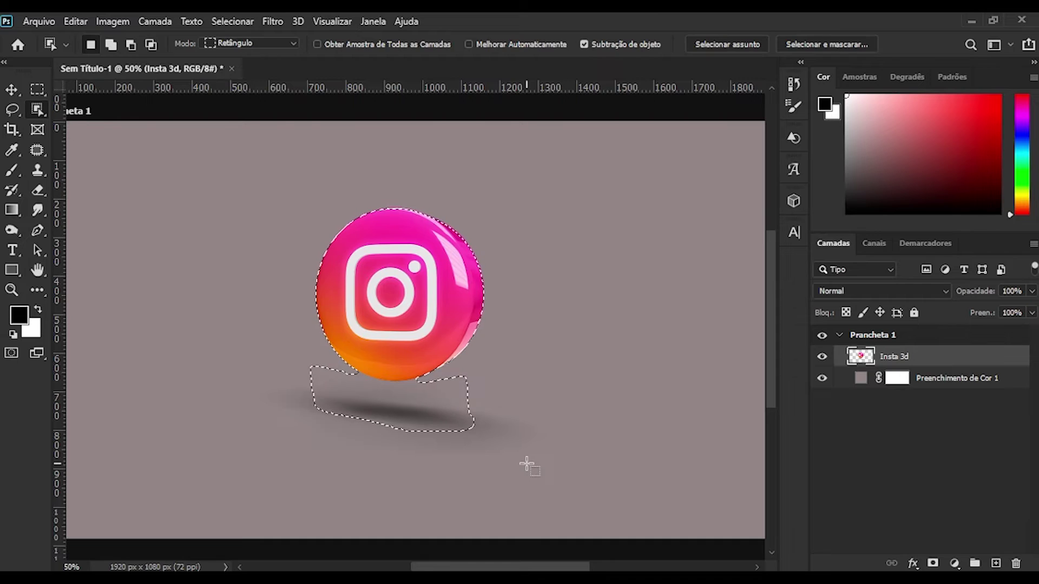
{"action": "left_click", "coordinate": [529, 455]}
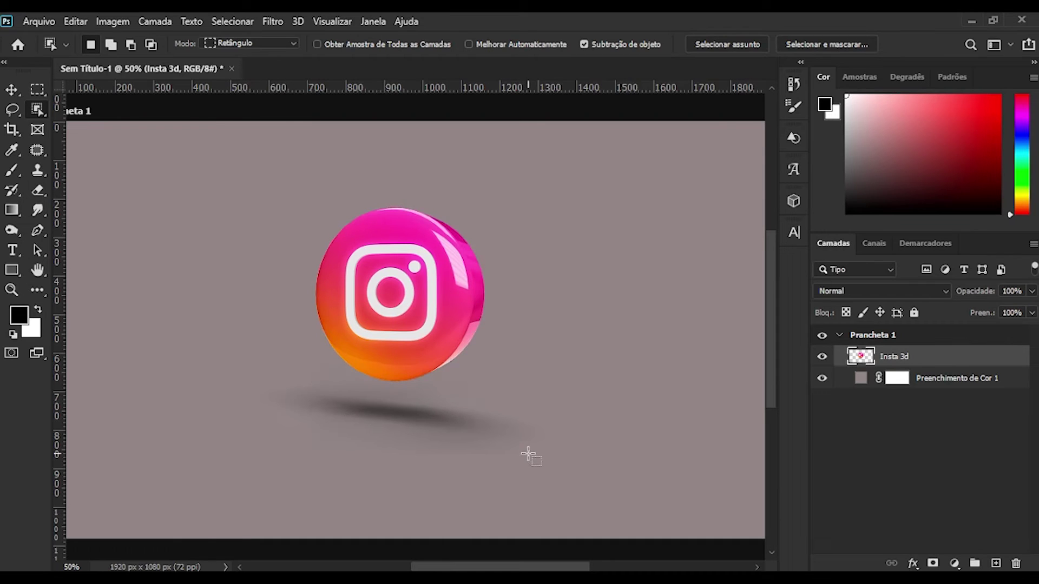
Select part of the icon with a stroke of the Quick Selection tool.
{"action": "right_click", "coordinate": [36, 109]}
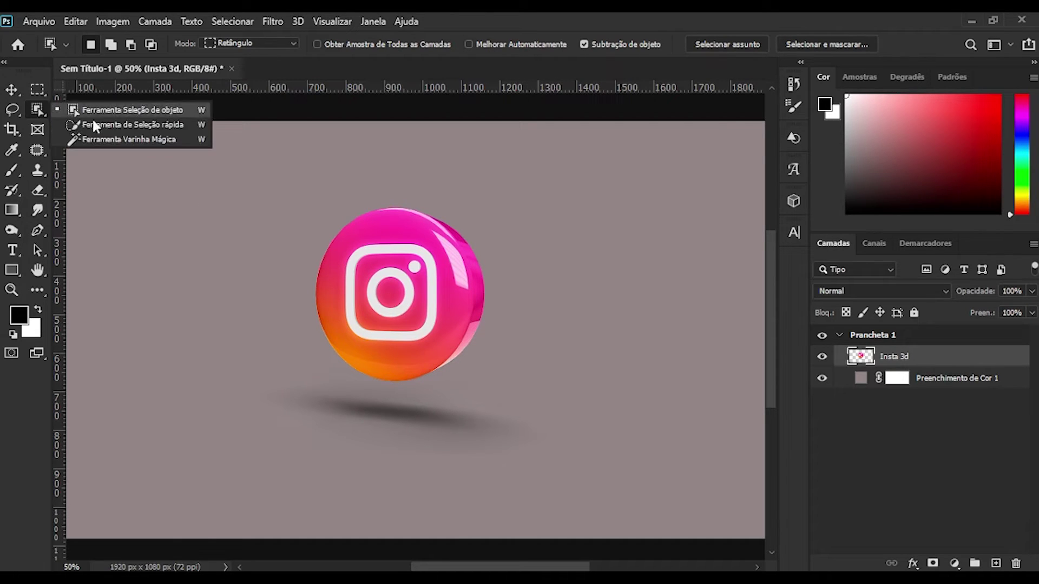
{"action": "left_click", "coordinate": [116, 123]}
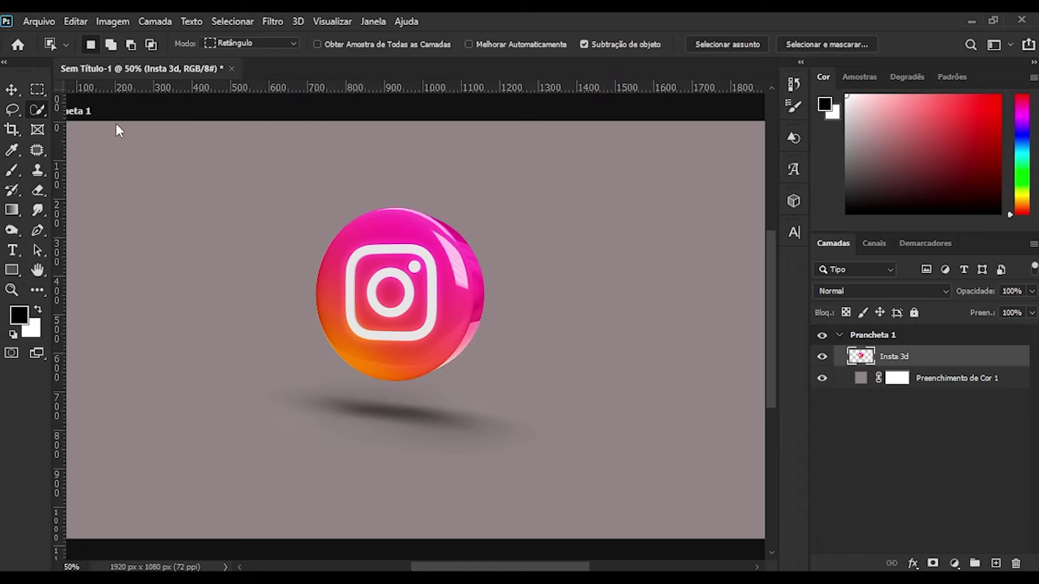
{"action": "left_click", "coordinate": [368, 280]}
{"action": "mouse_move", "coordinate": [369, 281]}
{"action": "left_mouse_down"}
{"action": "mouse_move", "coordinate": [379, 314]}
{"action": "mouse_move", "coordinate": [401, 270]}
{"action": "mouse_move", "coordinate": [352, 303]}
{"action": "mouse_move", "coordinate": [344, 272]}
{"action": "mouse_move", "coordinate": [416, 253]}
{"action": "mouse_move", "coordinate": [413, 306]}
{"action": "mouse_move", "coordinate": [393, 309]}
{"action": "left_mouse_up"}
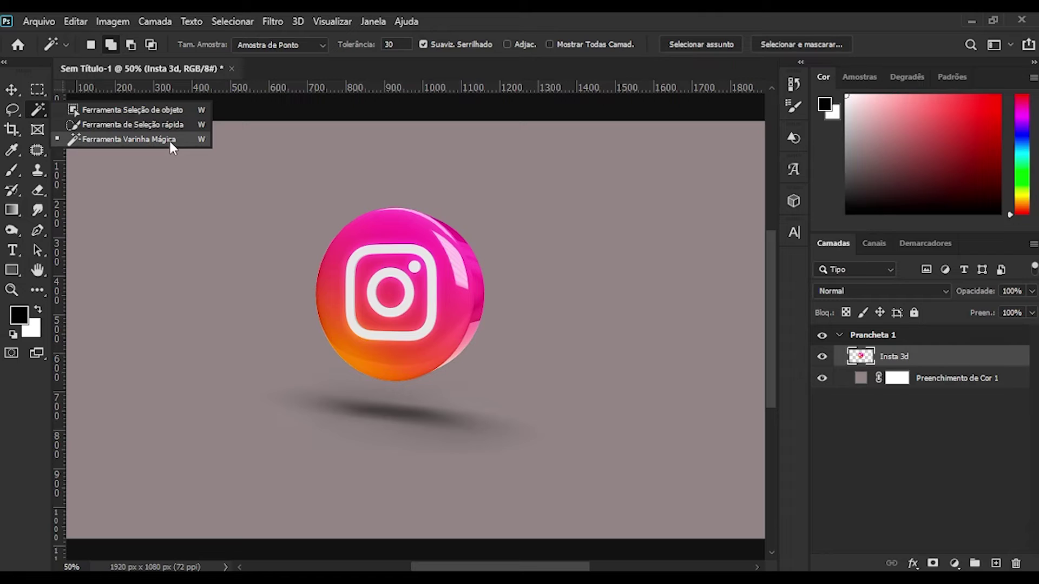
Select the icon's white camera outline with the Magic Wand, enable the contiguous option (Adjac.) and clear the selection.
{"action": "left_click", "coordinate": [169, 138]}
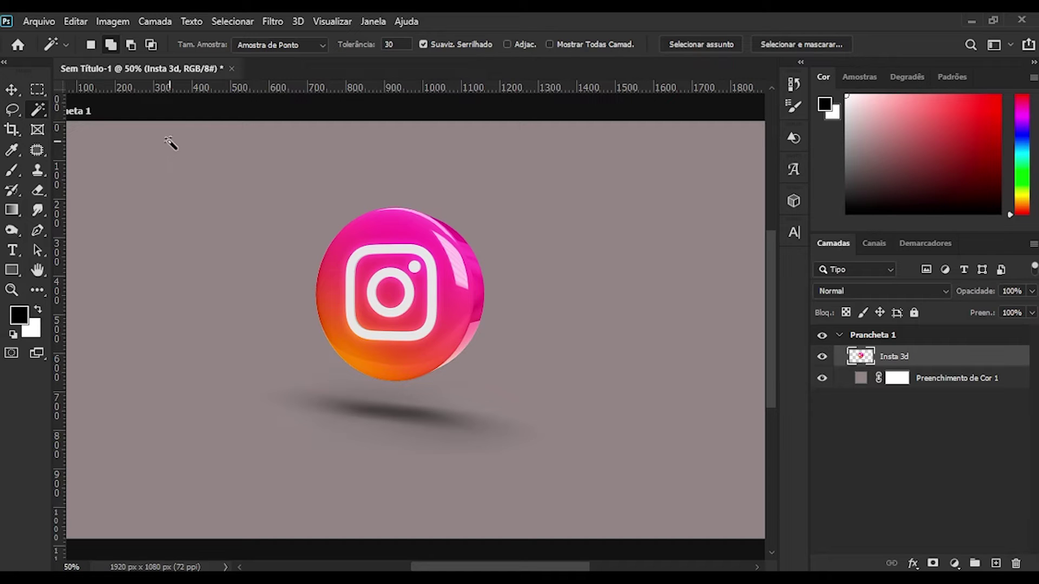
{"action": "left_click", "coordinate": [350, 290]}
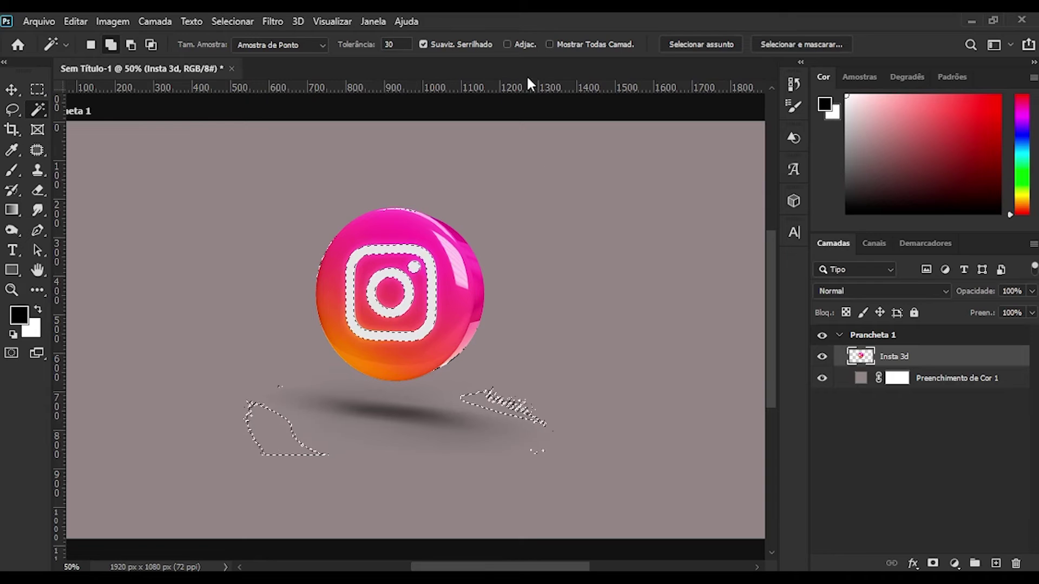
{"action": "left_click", "coordinate": [507, 44]}
{"action": "key", "text": "ctrl+d"}
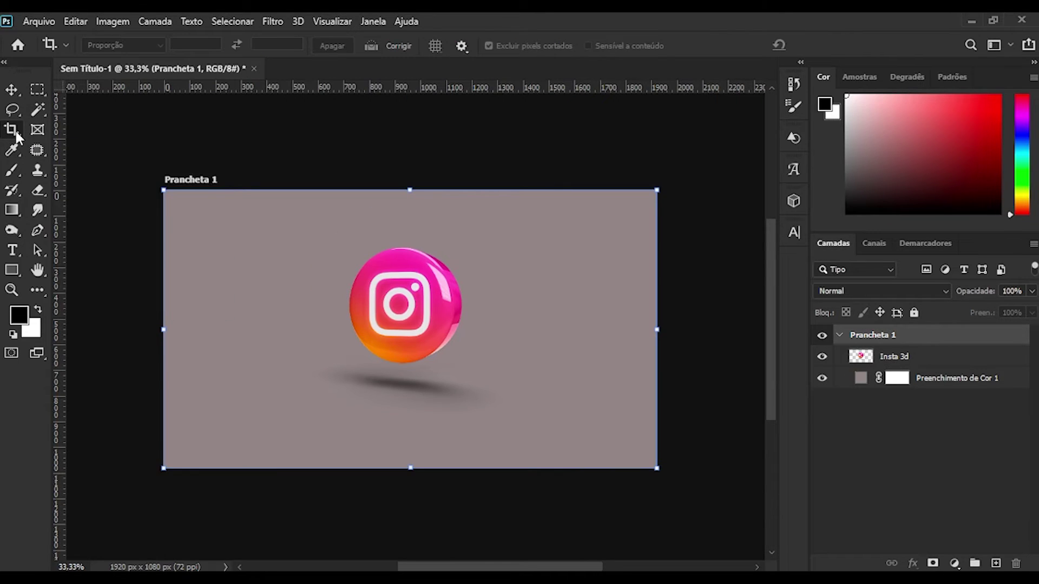
Try moving the artboard's left edge inward with the Crop tool.
{"action": "left_click_drag", "start_coordinate": [161, 326], "coordinate": [241, 320]}
{"action": "key", "text": "Return"}
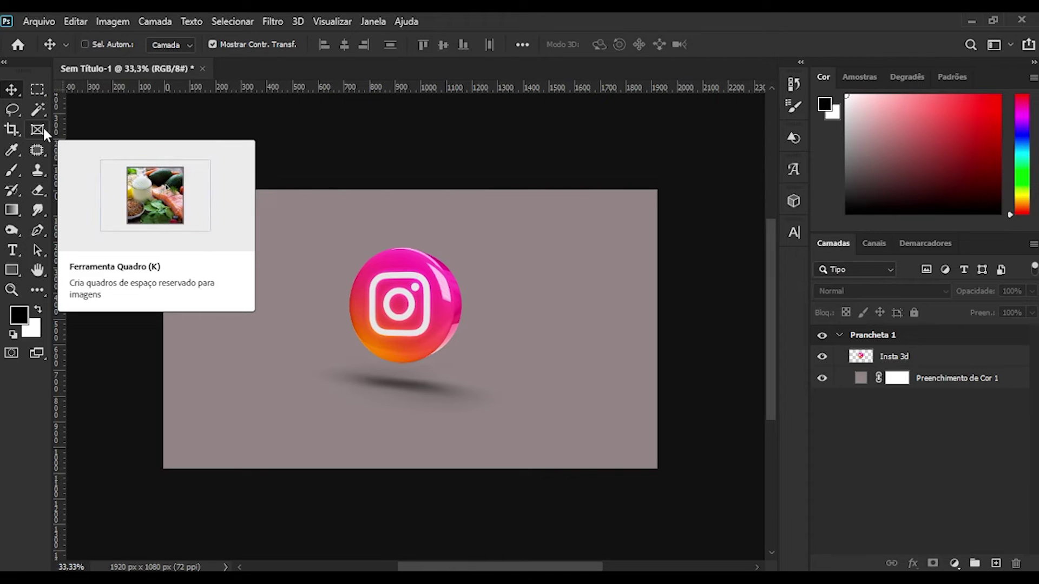
Sample pink from the icon's right side with the Eyedropper, and replace it with orange from its lower-left edge as the foreground colour.
{"action": "left_click", "coordinate": [12, 150]}
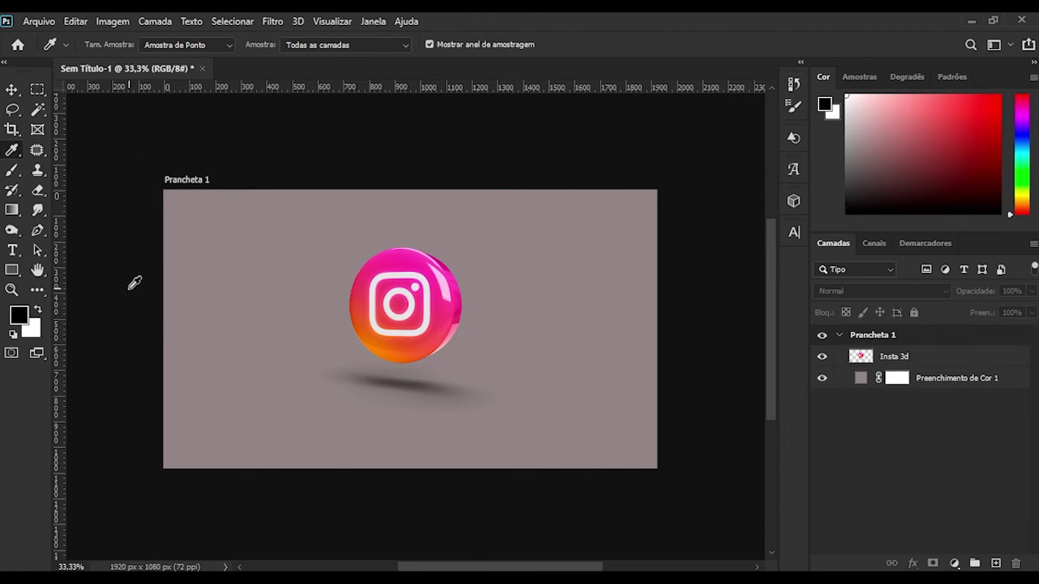
{"action": "left_click", "coordinate": [451, 303]}
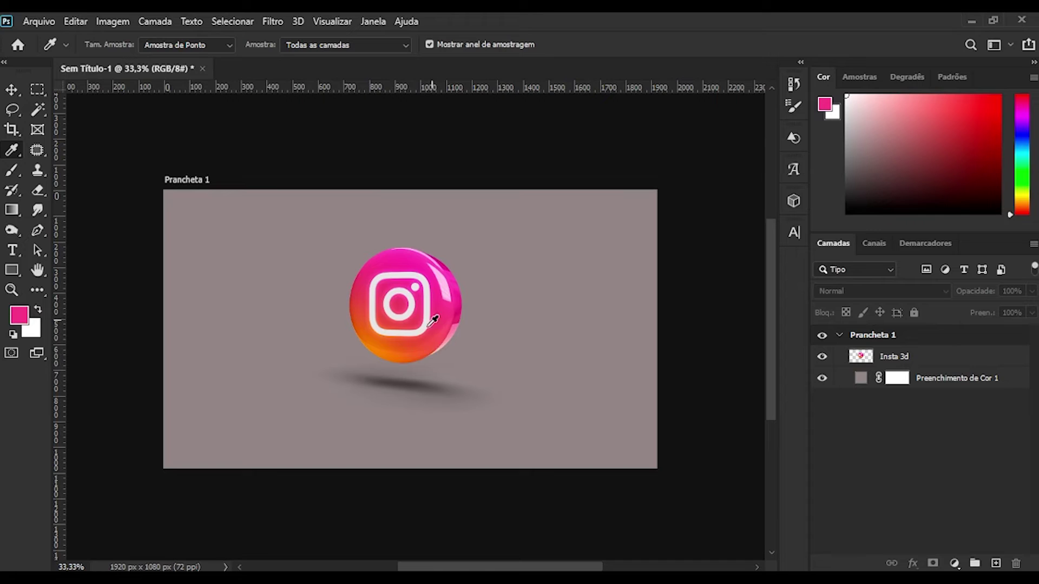
{"action": "left_click", "coordinate": [371, 339]}
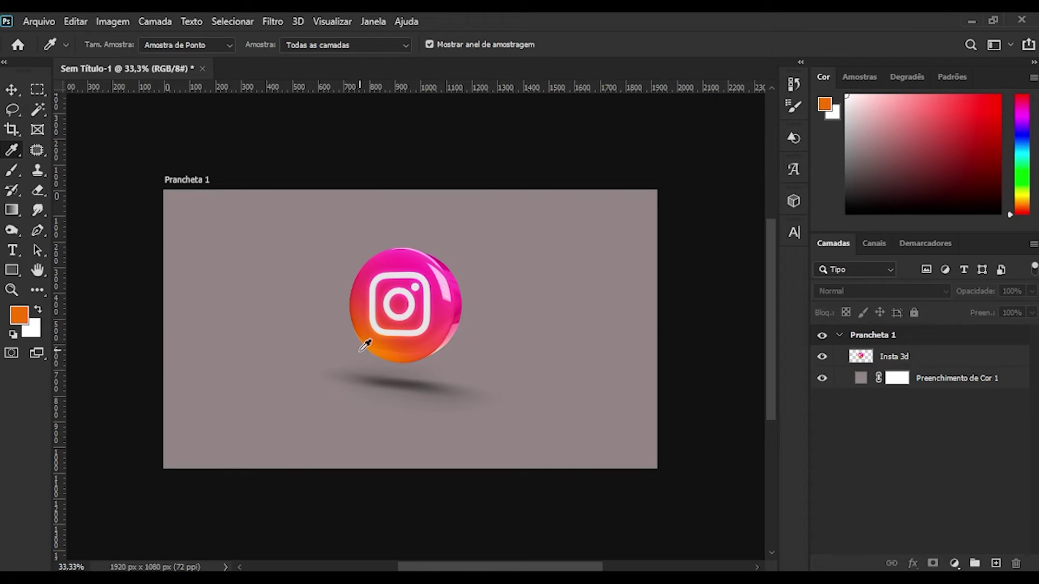
Try an orange brush stroke on the Insta 3d layer to the upper left of the icon.
{"action": "key", "text": "b"}
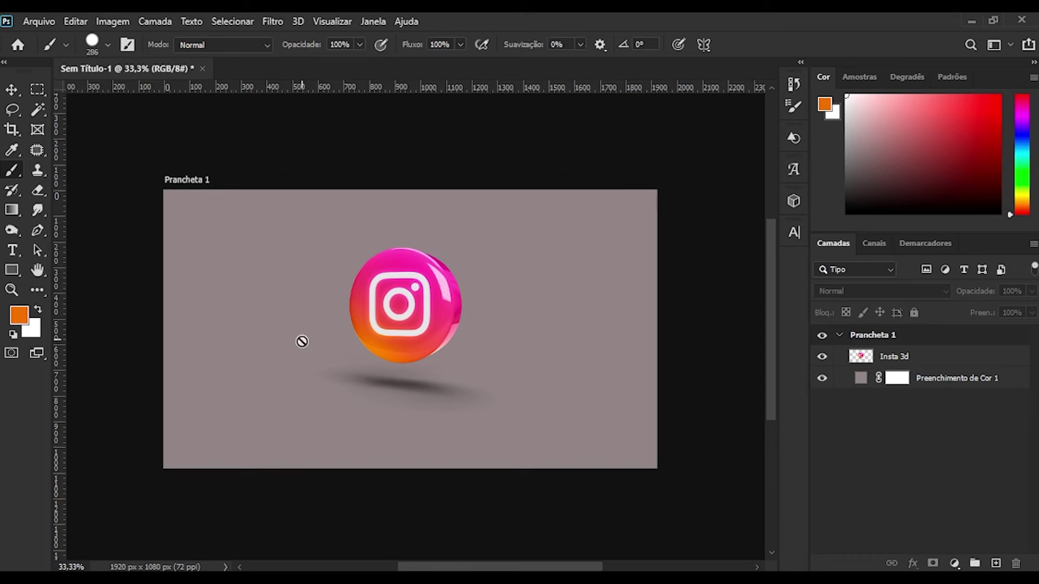
{"action": "left_click", "coordinate": [925, 356]}
{"action": "mouse_move", "coordinate": [292, 295]}
{"action": "left_mouse_down"}
{"action": "mouse_move", "coordinate": [280, 318]}
{"action": "mouse_move", "coordinate": [217, 365]}
{"action": "mouse_move", "coordinate": [232, 336]}
{"action": "mouse_move", "coordinate": [203, 353]}
{"action": "mouse_move", "coordinate": [223, 206]}
{"action": "left_mouse_up"}
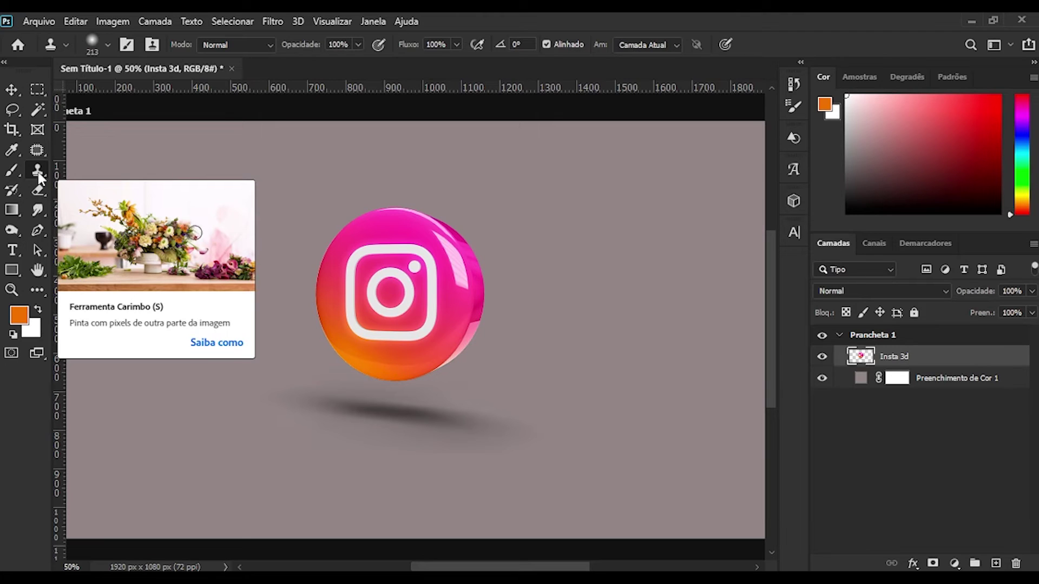
Clone the icon to its left on the Insta 3d layer with the Clone Stamp tool.
{"action": "left_click", "coordinate": [357, 298], "text": "alt"}
{"action": "mouse_move", "coordinate": [262, 323]}
{"action": "left_mouse_down"}
{"action": "mouse_move", "coordinate": [284, 319]}
{"action": "mouse_move", "coordinate": [260, 341]}
{"action": "mouse_move", "coordinate": [276, 378]}
{"action": "mouse_move", "coordinate": [341, 403]}
{"action": "mouse_move", "coordinate": [254, 276]}
{"action": "mouse_move", "coordinate": [269, 275]}
{"action": "mouse_move", "coordinate": [233, 346]}
{"action": "mouse_move", "coordinate": [230, 308]}
{"action": "mouse_move", "coordinate": [249, 309]}
{"action": "left_mouse_up"}
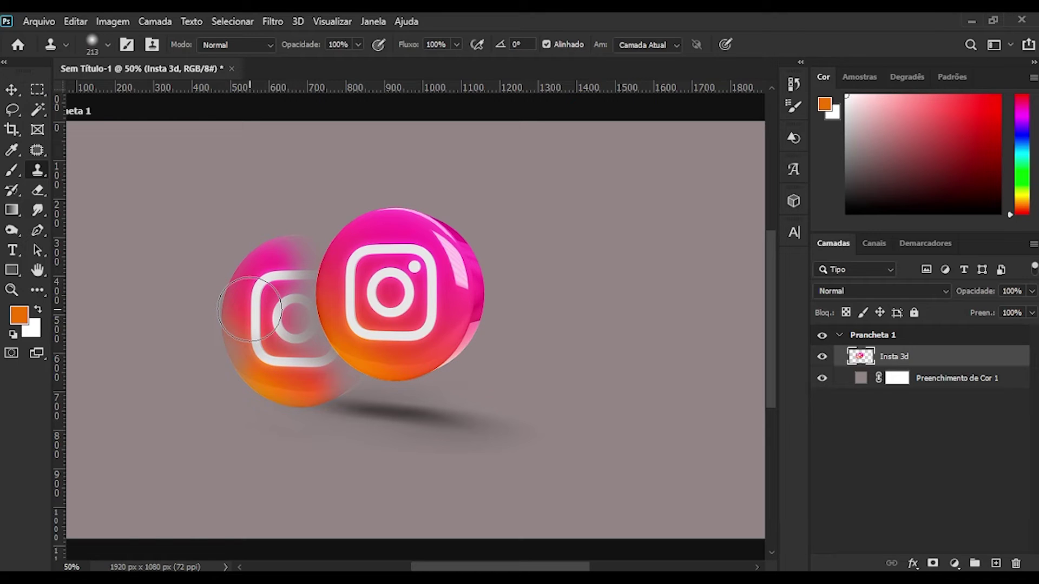
Paint a vertical orange stroke left of the icon with the 286 px hard round brush.
{"action": "left_click", "coordinate": [16, 190]}
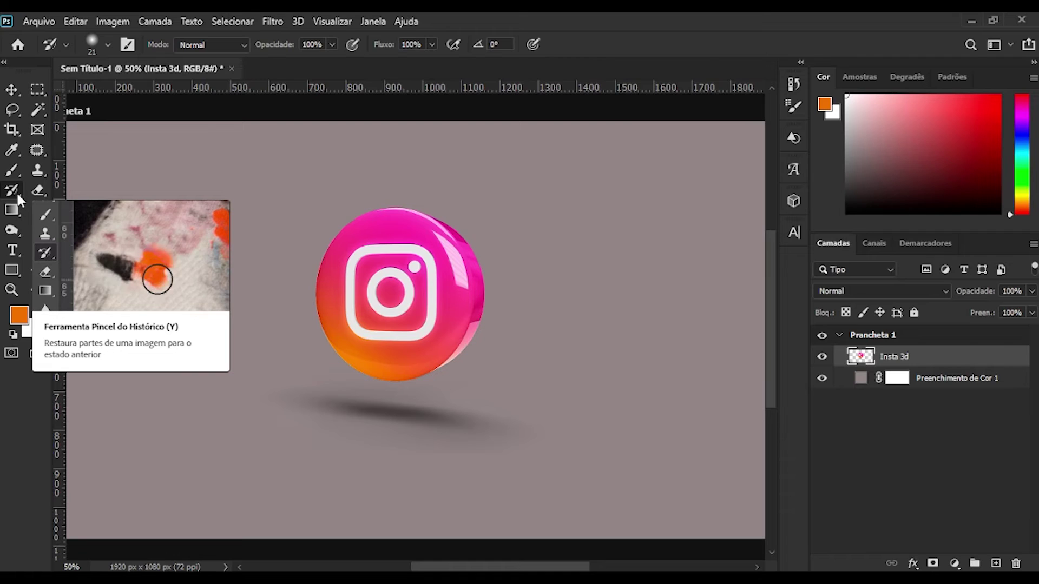
{"action": "key", "text": "b"}
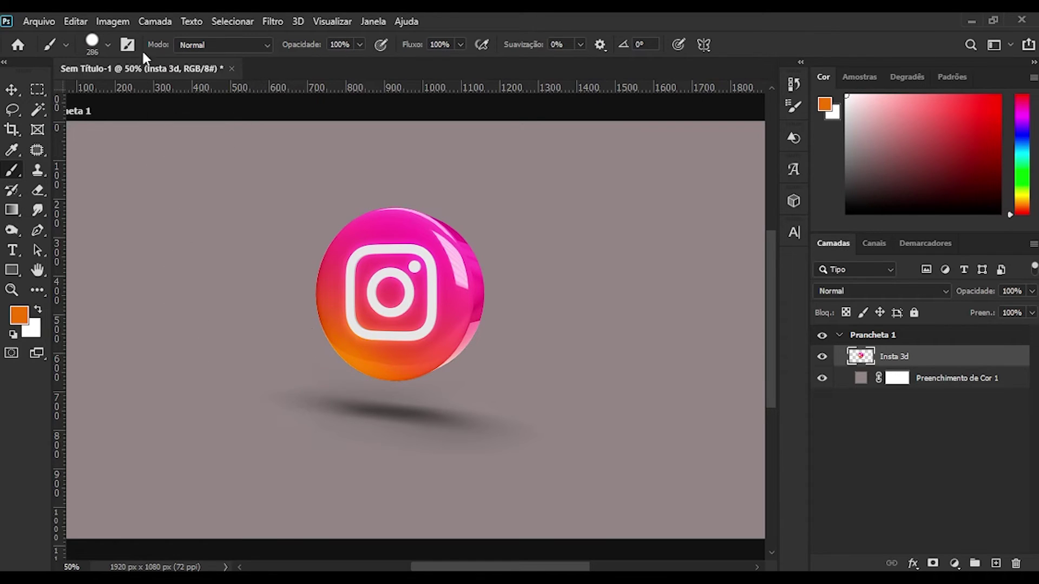
{"action": "left_click", "coordinate": [108, 45]}
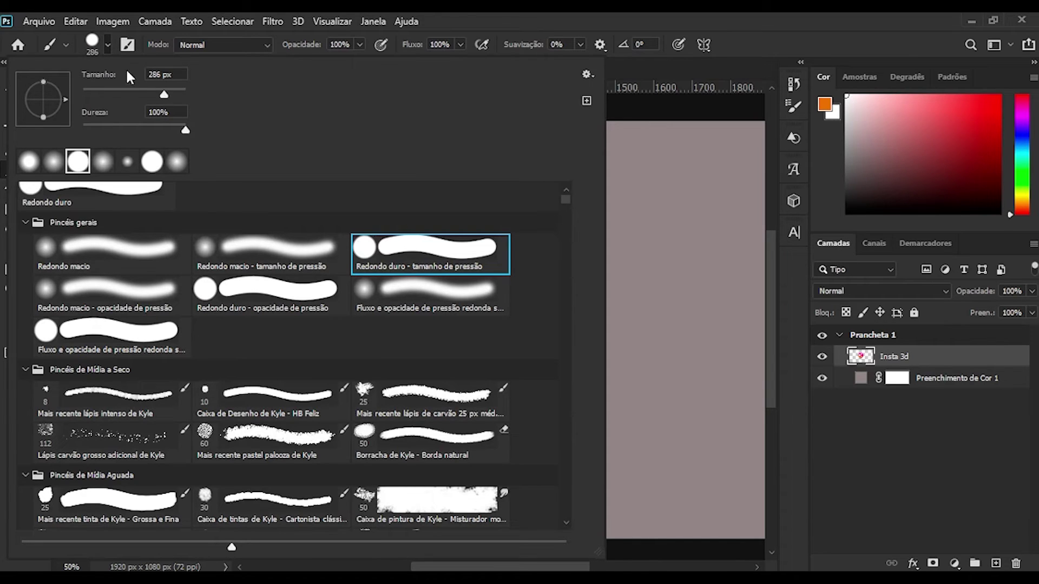
{"action": "left_click", "coordinate": [106, 47]}
{"action": "left_click_drag", "start_coordinate": [162, 224], "coordinate": [171, 403]}
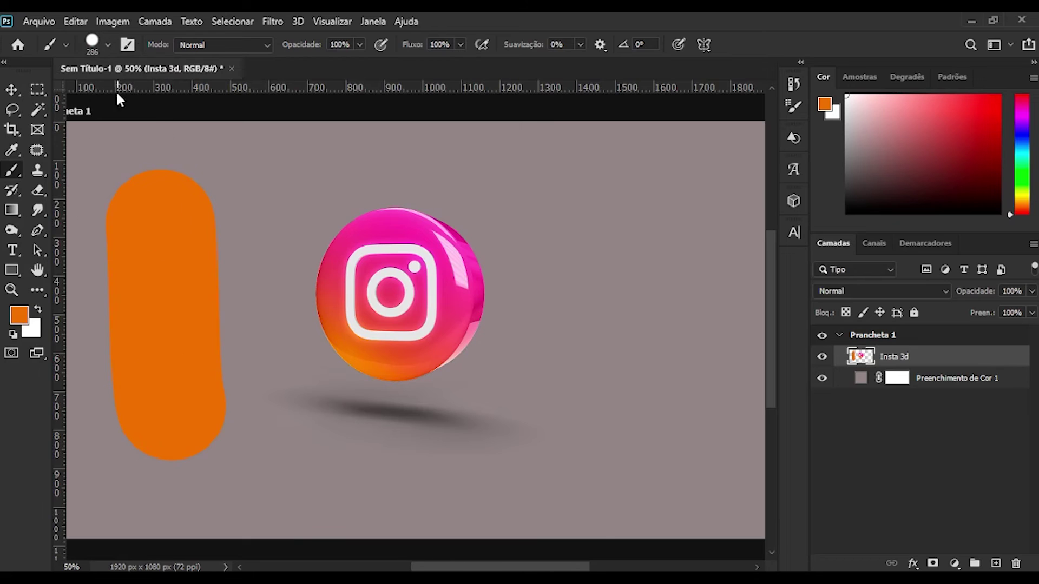
Paint a vertical orange stroke over the icon's left edge with the soft round brush (Redondo macio).
{"action": "left_click", "coordinate": [107, 46]}
{"action": "left_click", "coordinate": [145, 252]}
{"action": "left_click", "coordinate": [106, 45]}
{"action": "left_click_drag", "start_coordinate": [325, 244], "coordinate": [327, 413]}
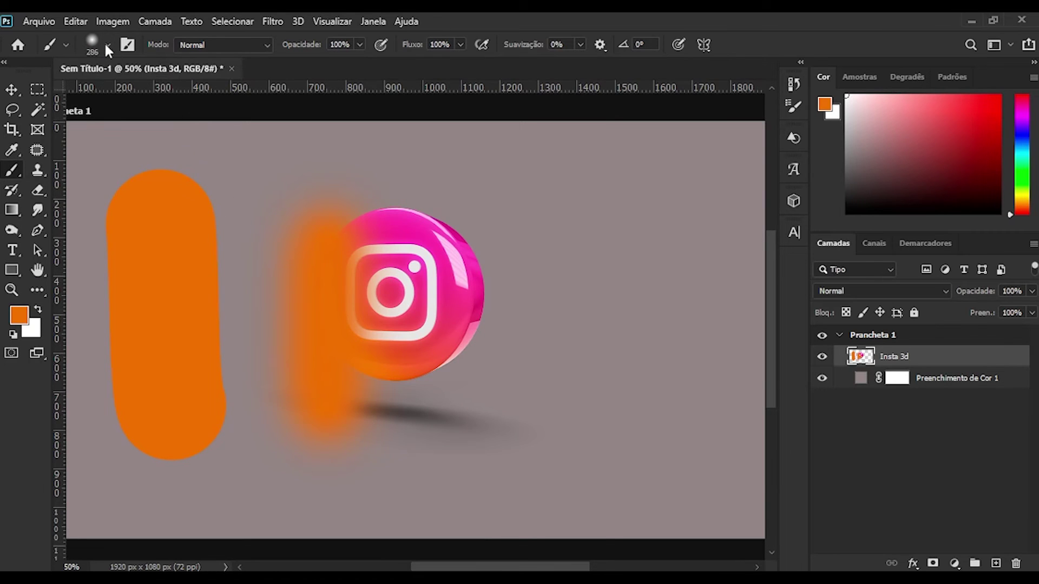
Paint a vertical and a horizontal orange stroke right of and below the icon with Kyle's 112 px thick charcoal brush.
{"action": "left_click", "coordinate": [108, 46]}
{"action": "left_click", "coordinate": [106, 447]}
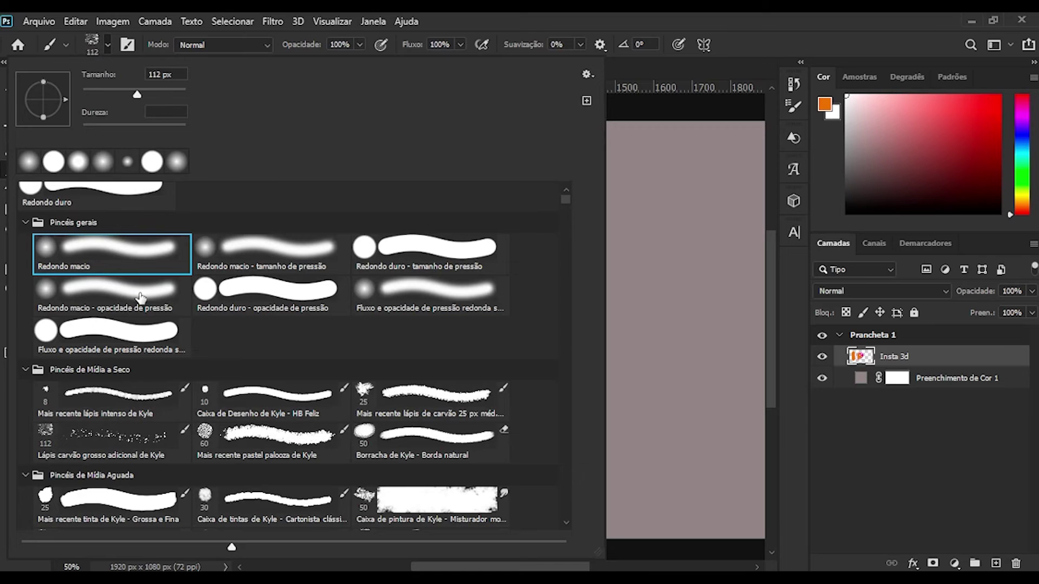
{"action": "left_click", "coordinate": [108, 44]}
{"action": "left_click_drag", "start_coordinate": [591, 262], "coordinate": [565, 430]}
{"action": "mouse_move", "coordinate": [467, 482]}
{"action": "left_mouse_down"}
{"action": "mouse_move", "coordinate": [534, 474]}
{"action": "mouse_move", "coordinate": [669, 490]}
{"action": "left_mouse_up"}
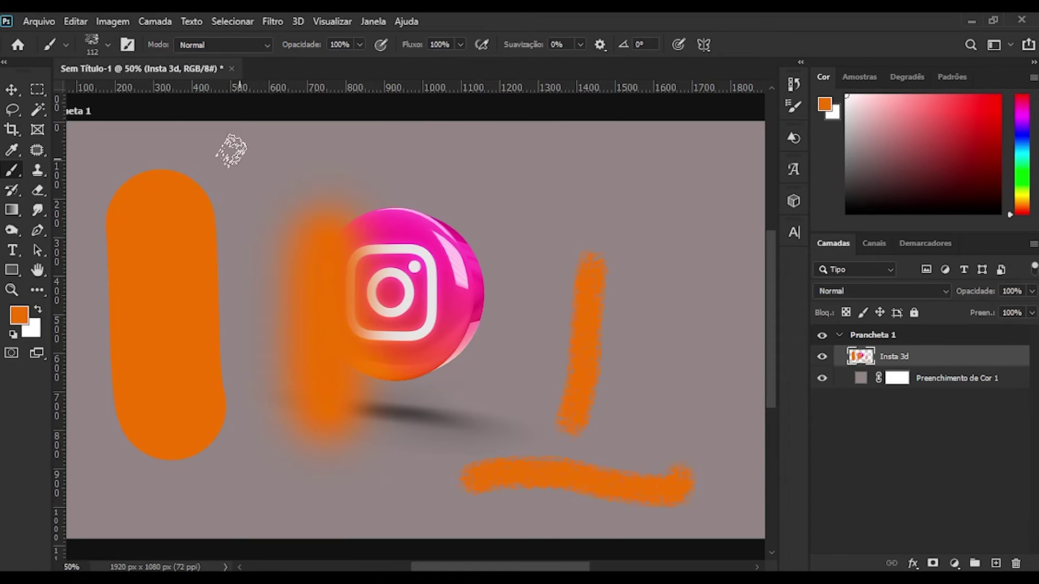
{"action": "left_click", "coordinate": [107, 46]}
{"action": "scroll", "coordinate": [238, 406], "scroll_direction": "down", "scroll_amount": 4}
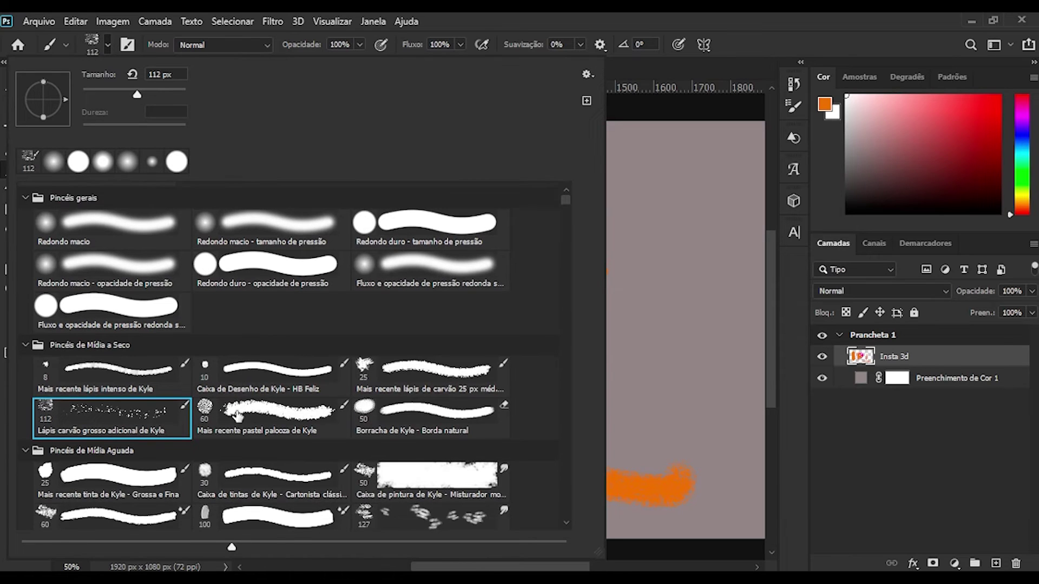
{"action": "scroll", "coordinate": [241, 437], "scroll_direction": "down", "scroll_amount": 2}
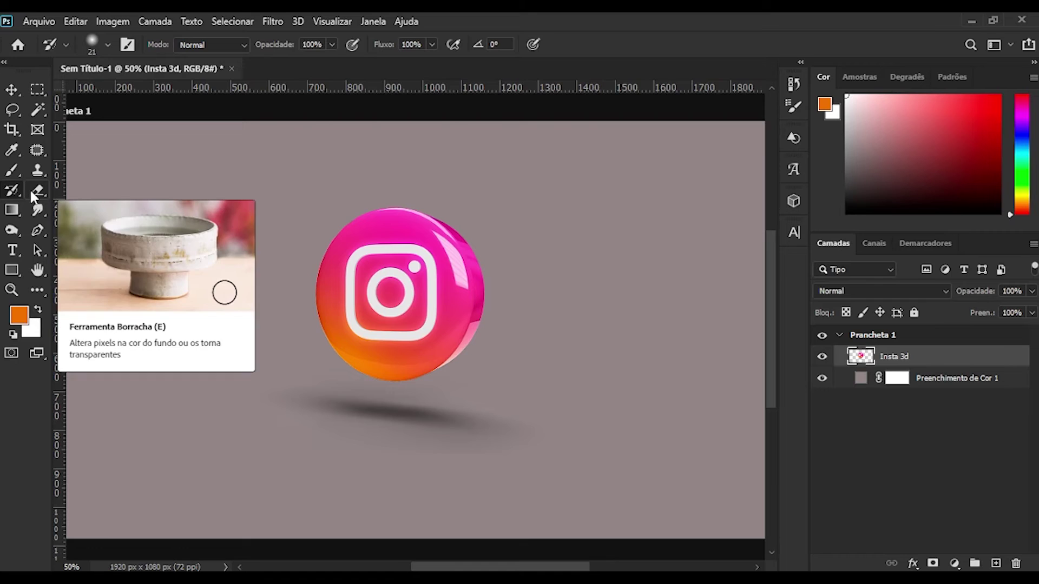
Erase the left part of the icon and its shadow on the Insta 3d layer with the Eraser tool.
{"action": "left_click", "coordinate": [31, 190]}
{"action": "mouse_move", "coordinate": [269, 274]}
{"action": "left_mouse_down"}
{"action": "mouse_move", "coordinate": [301, 274]}
{"action": "mouse_move", "coordinate": [293, 376]}
{"action": "mouse_move", "coordinate": [306, 219]}
{"action": "mouse_move", "coordinate": [330, 402]}
{"action": "left_mouse_up"}
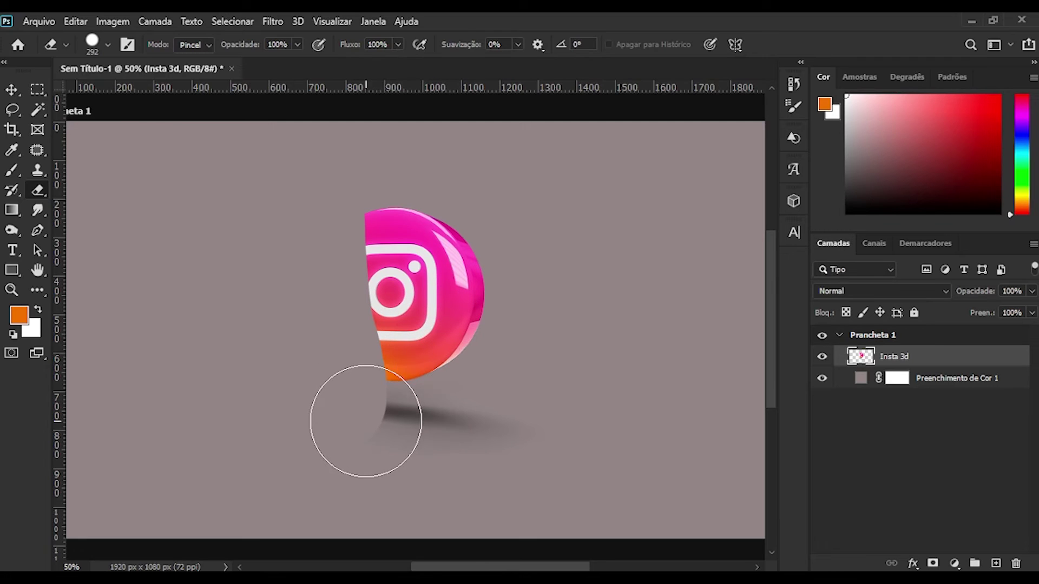
{"action": "left_click_drag", "start_coordinate": [364, 432], "coordinate": [413, 417]}
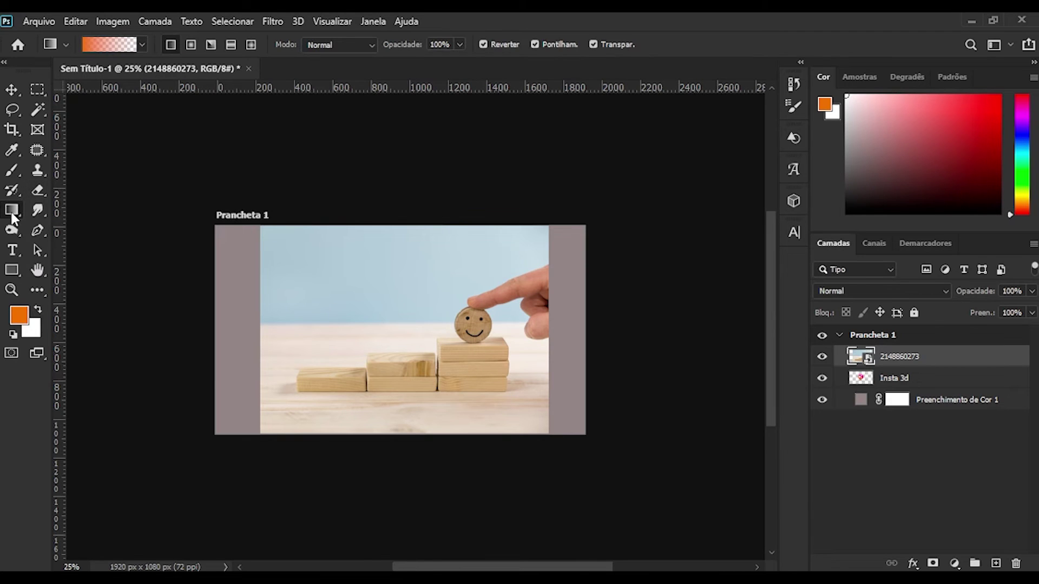
Add a layer mask to the photo layer and draw a black-to-transparent gradient from its middle past its right edge.
{"action": "left_click", "coordinate": [11, 212]}
{"action": "left_click", "coordinate": [934, 564]}
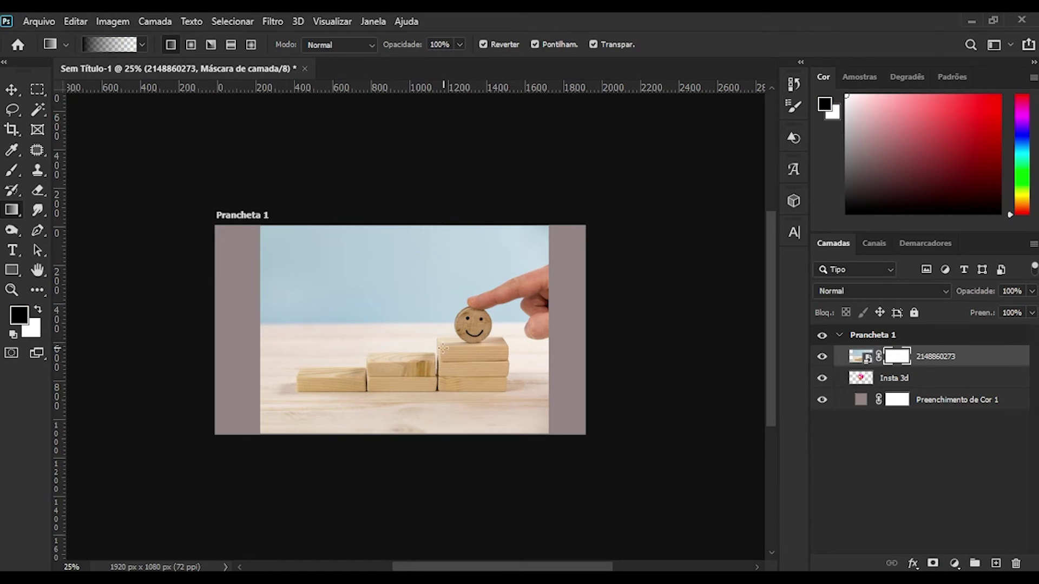
{"action": "left_click_drag", "start_coordinate": [411, 340], "coordinate": [596, 338]}
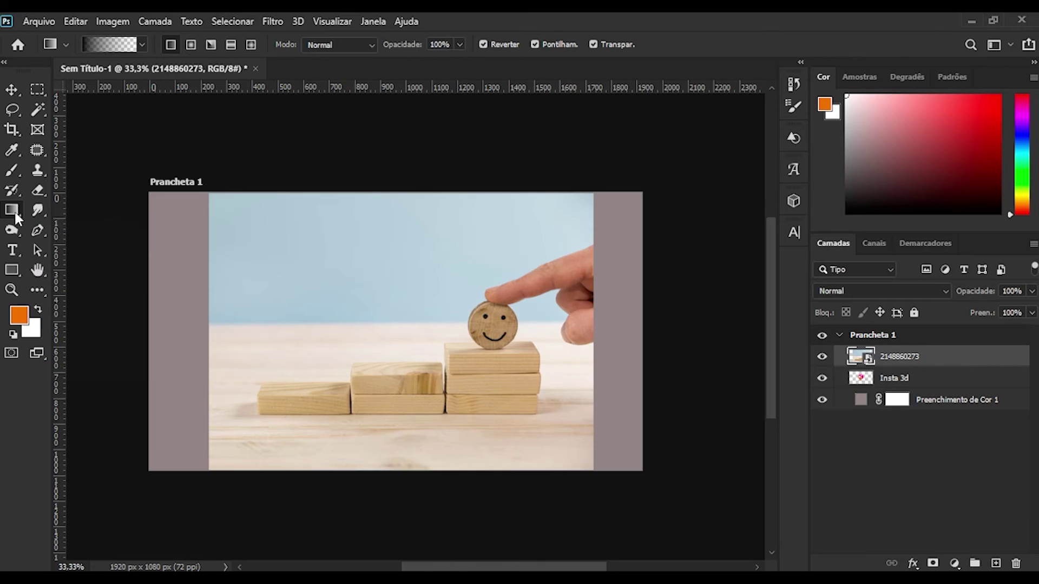
Rasterize the photo layer and fill its blue sky areas with orange using the Paint Bucket tool.
{"action": "right_click", "coordinate": [15, 210]}
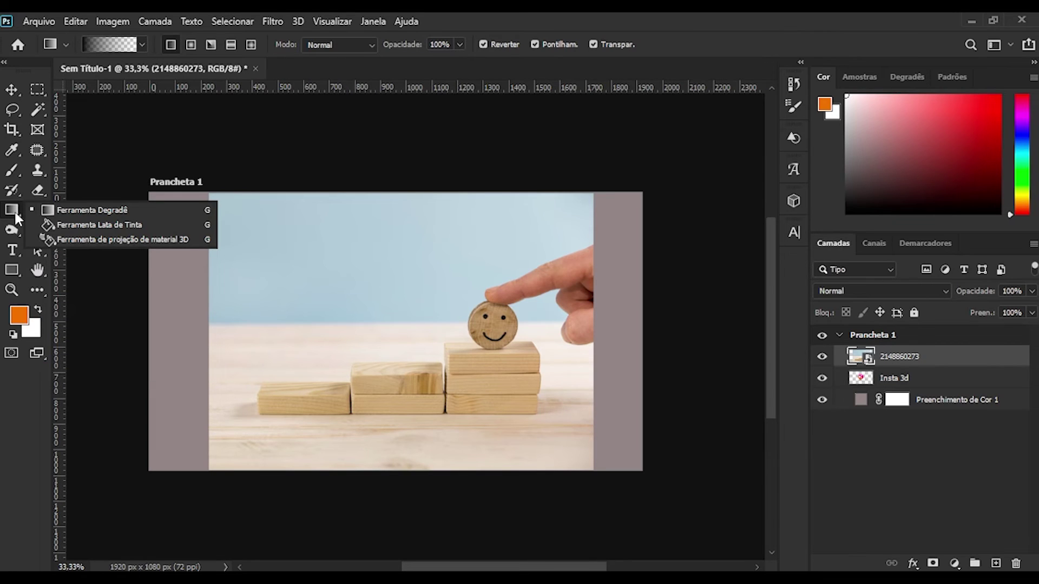
{"action": "left_click", "coordinate": [64, 225]}
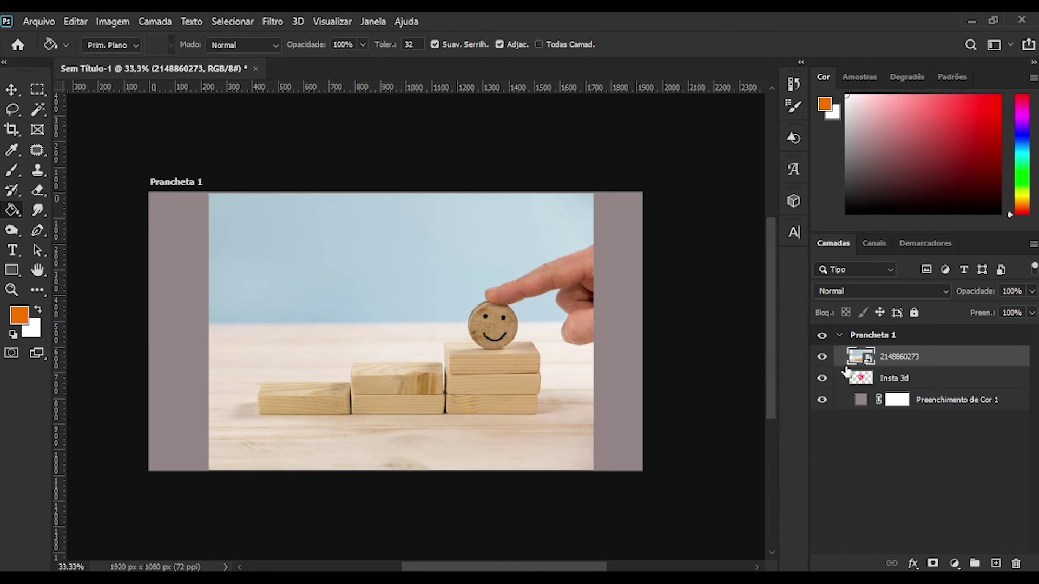
{"action": "right_click", "coordinate": [926, 359]}
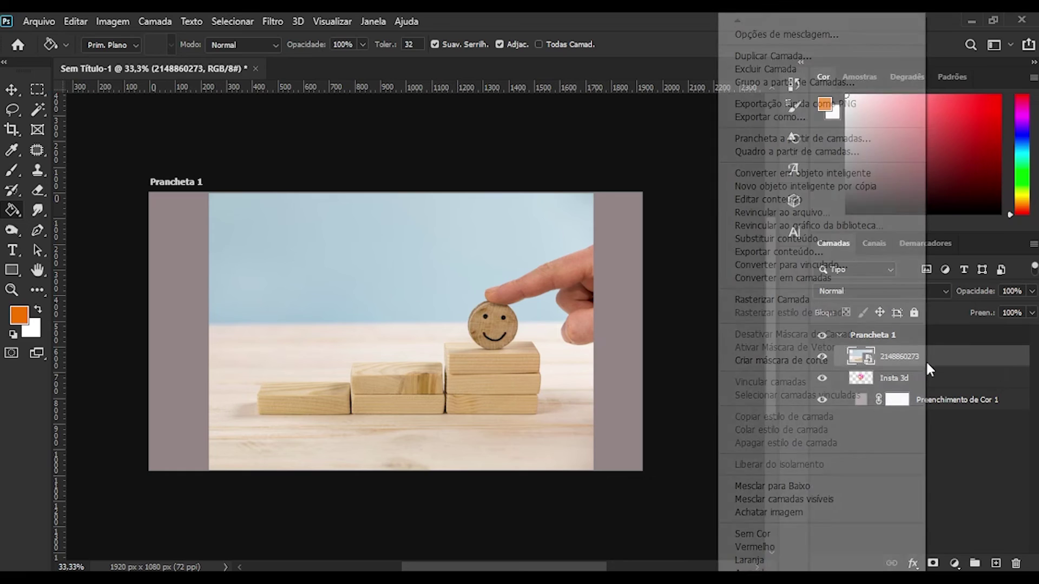
{"action": "left_click", "coordinate": [804, 297]}
{"action": "left_click", "coordinate": [392, 324]}
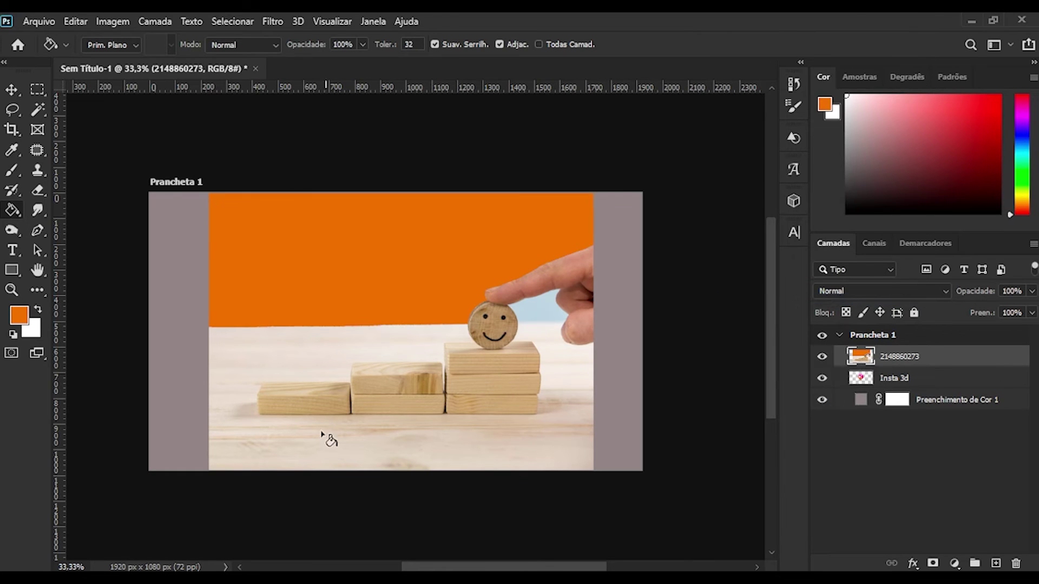
{"action": "left_click", "coordinate": [534, 318]}
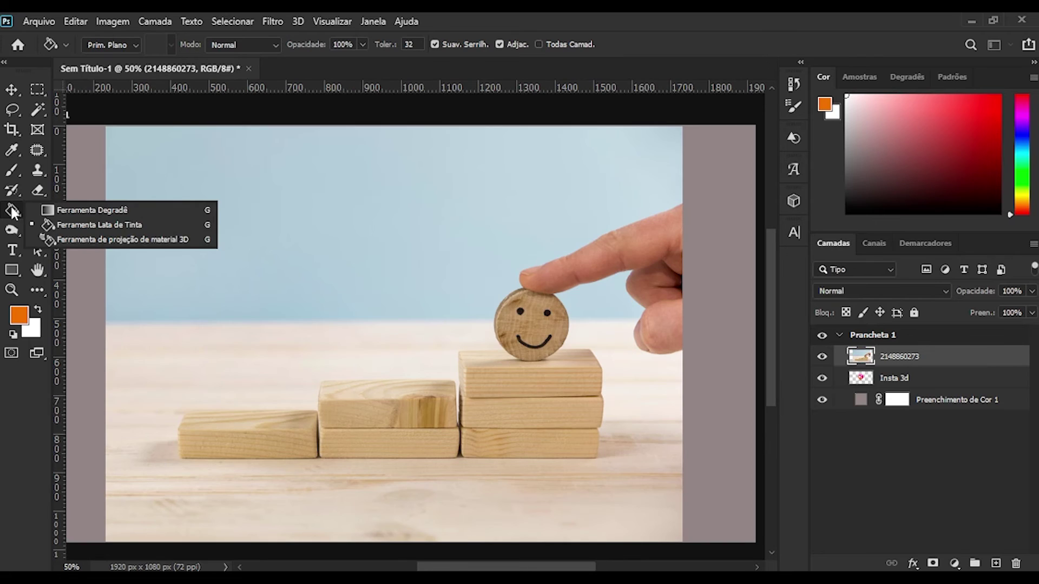
Smudge down along the photo's left edge with the Smudge tool.
{"action": "left_click", "coordinate": [44, 211]}
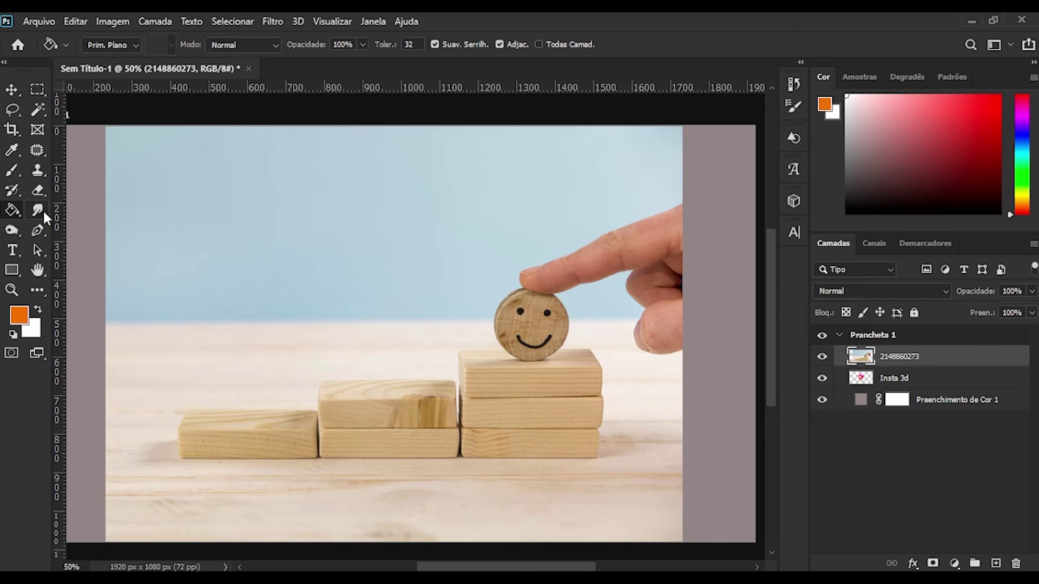
{"action": "left_click", "coordinate": [42, 212]}
{"action": "mouse_move", "coordinate": [112, 226]}
{"action": "left_mouse_down"}
{"action": "mouse_move", "coordinate": [98, 418]}
{"action": "mouse_move", "coordinate": [121, 391]}
{"action": "mouse_move", "coordinate": [113, 382]}
{"action": "mouse_move", "coordinate": [111, 457]}
{"action": "left_mouse_up"}
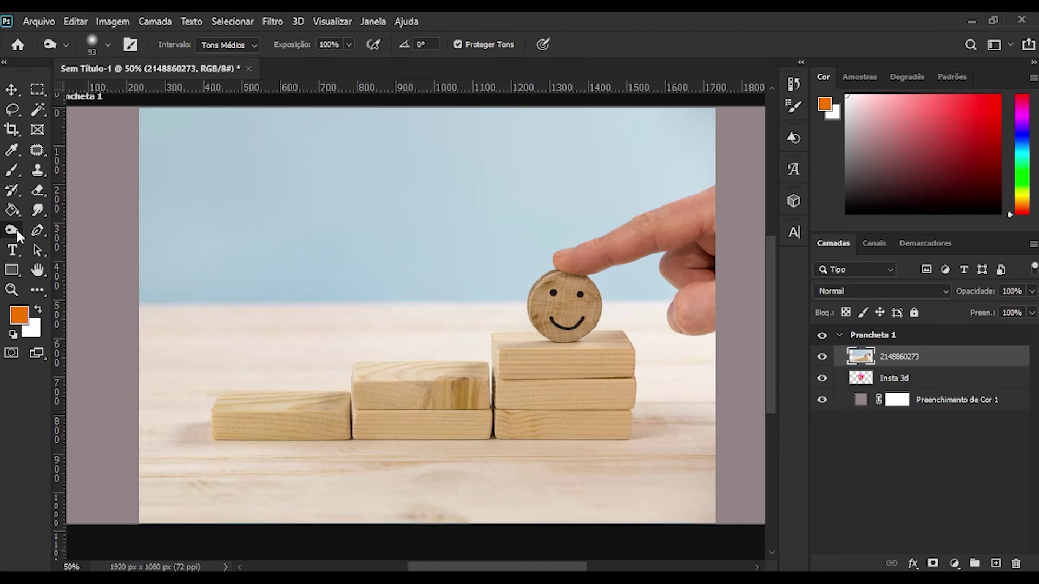
Lighten a patch of the sky at the photo's left side with the Dodge tool (Subexposição) at 50% exposure.
{"action": "right_click", "coordinate": [15, 228]}
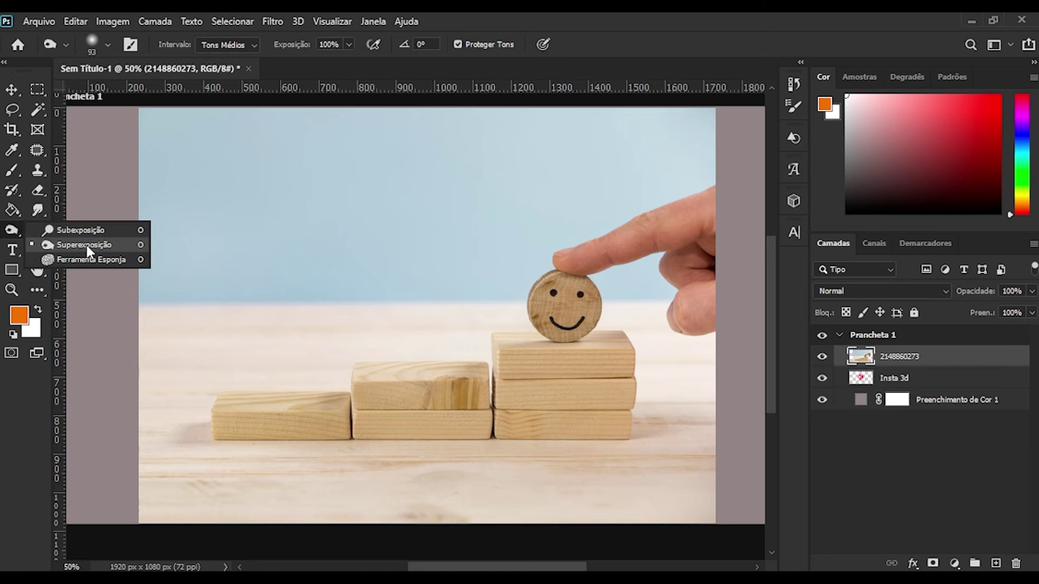
{"action": "left_click", "coordinate": [86, 227]}
{"action": "mouse_move", "coordinate": [145, 254]}
{"action": "left_mouse_down"}
{"action": "mouse_move", "coordinate": [219, 194]}
{"action": "mouse_move", "coordinate": [182, 246]}
{"action": "mouse_move", "coordinate": [230, 267]}
{"action": "left_mouse_up"}
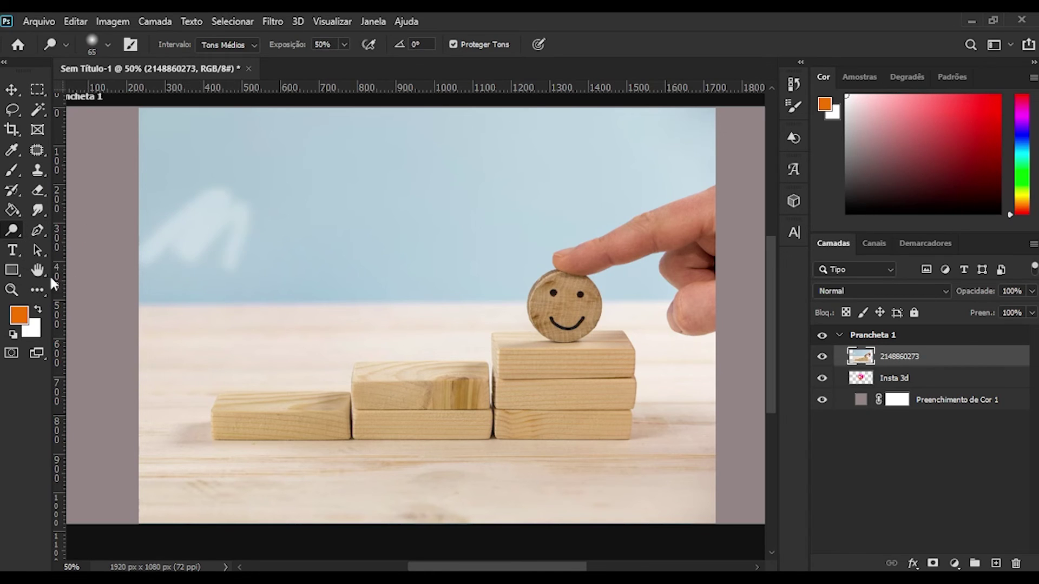
Darken a patch of the sky at the photo's left side with the Burn tool.
{"action": "right_click", "coordinate": [12, 232]}
{"action": "left_click", "coordinate": [63, 248]}
{"action": "mouse_move", "coordinate": [264, 204]}
{"action": "left_mouse_down"}
{"action": "mouse_move", "coordinate": [263, 273]}
{"action": "mouse_move", "coordinate": [313, 201]}
{"action": "mouse_move", "coordinate": [327, 205]}
{"action": "mouse_move", "coordinate": [300, 258]}
{"action": "mouse_move", "coordinate": [325, 261]}
{"action": "mouse_move", "coordinate": [379, 205]}
{"action": "mouse_move", "coordinate": [389, 266]}
{"action": "mouse_move", "coordinate": [309, 257]}
{"action": "mouse_move", "coordinate": [378, 252]}
{"action": "mouse_move", "coordinate": [359, 263]}
{"action": "left_mouse_up"}
Draw a closed four-sided shape about 222 x 182 px in the sky with the Pen tool in shape mode, and delete it.
{"action": "left_click", "coordinate": [37, 230]}
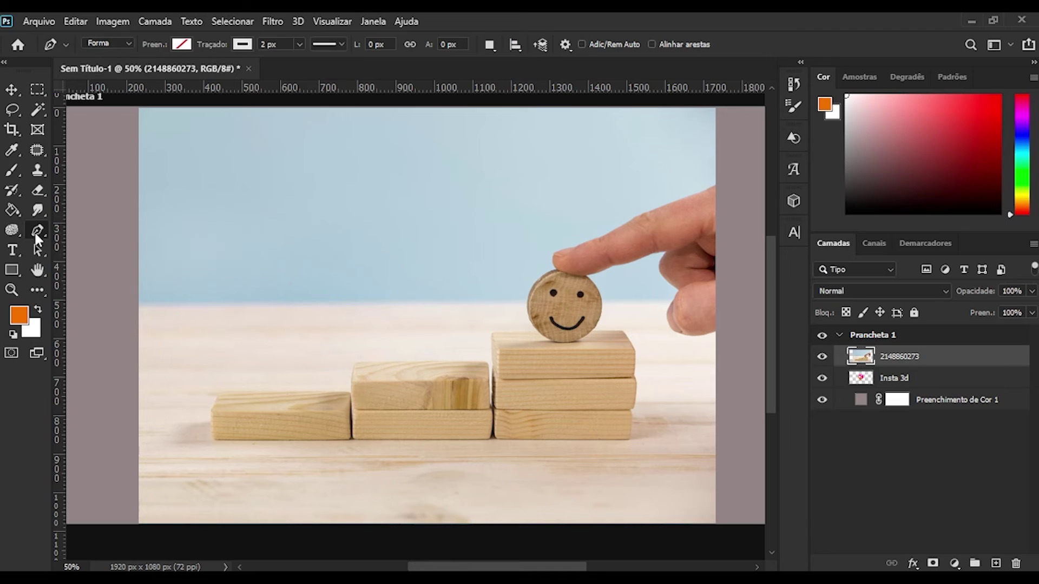
{"action": "left_click", "coordinate": [261, 188]}
{"action": "left_click", "coordinate": [345, 190]}
{"action": "left_click", "coordinate": [340, 258]}
{"action": "left_click", "coordinate": [260, 255]}
{"action": "left_click", "coordinate": [261, 190]}
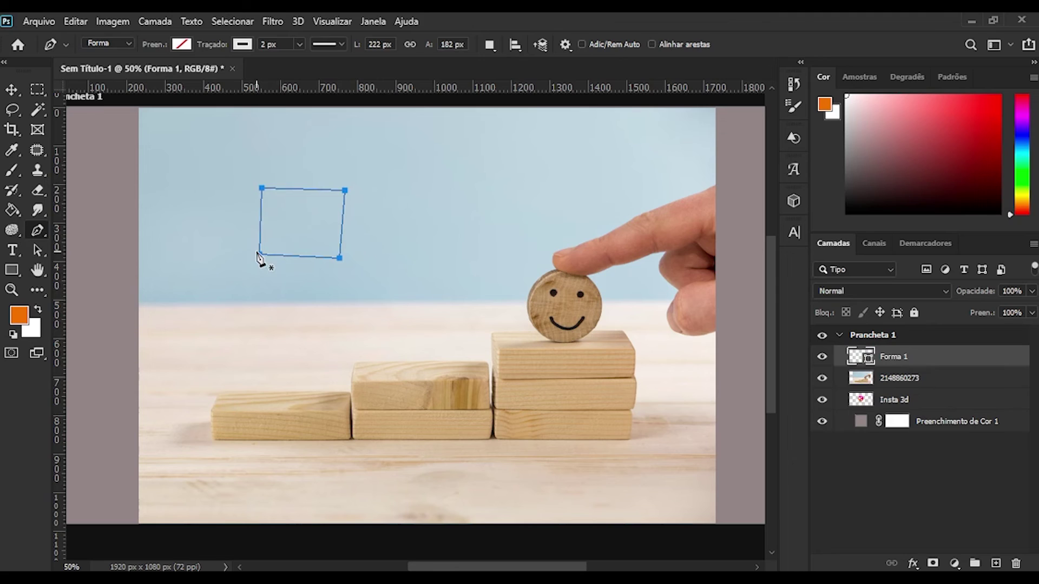
{"action": "key", "text": "Delete"}
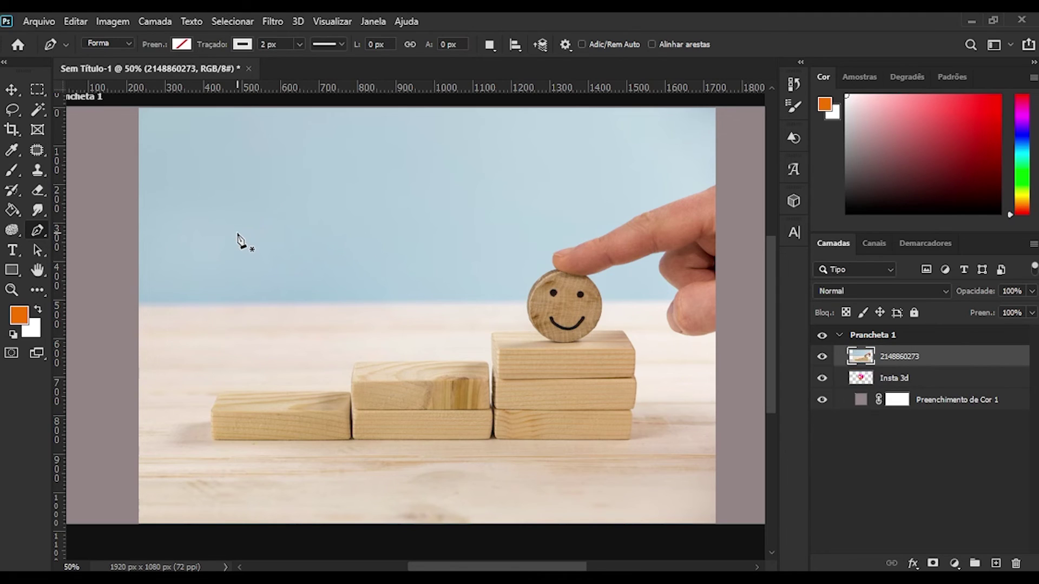
Draw a closed triangular path in the sky with the Pen tool in path mode, and open and cancel its conversion to a selection.
{"action": "left_click", "coordinate": [118, 41]}
{"action": "left_click", "coordinate": [132, 64]}
{"action": "left_click", "coordinate": [224, 199]}
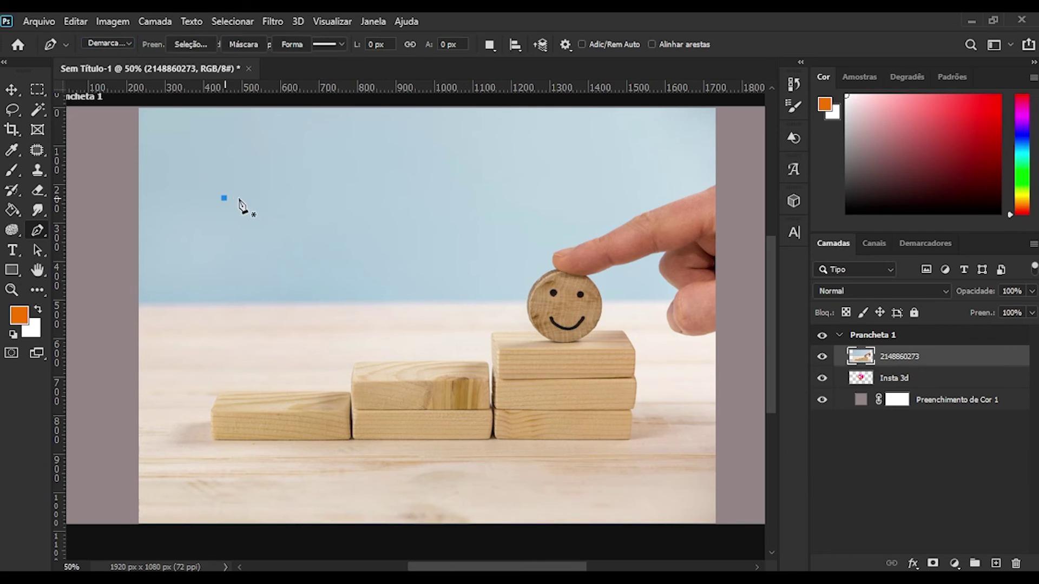
{"action": "left_click", "coordinate": [317, 231]}
{"action": "left_click", "coordinate": [285, 278]}
{"action": "left_click", "coordinate": [224, 198]}
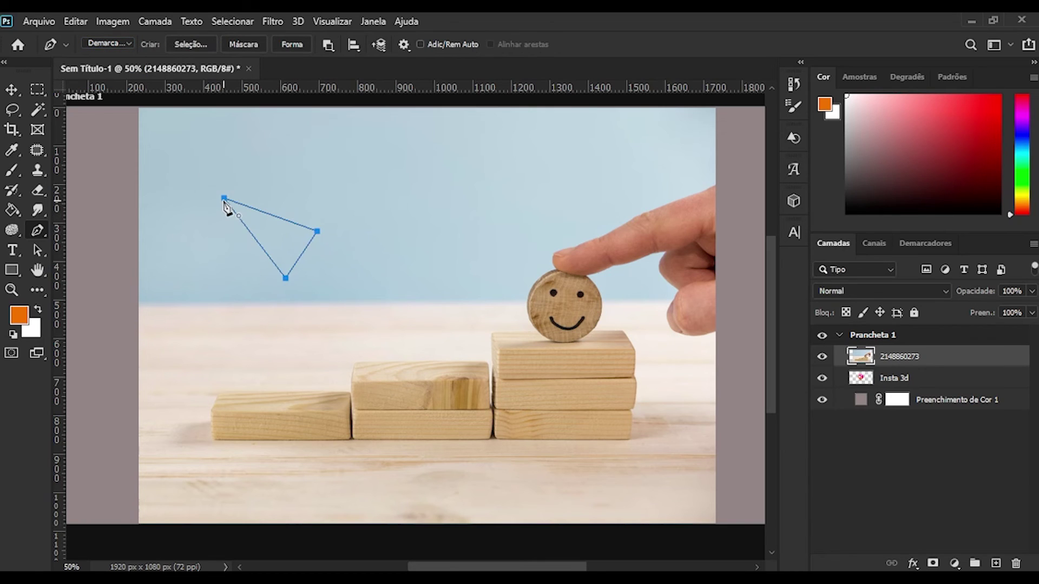
{"action": "left_click", "coordinate": [193, 42]}
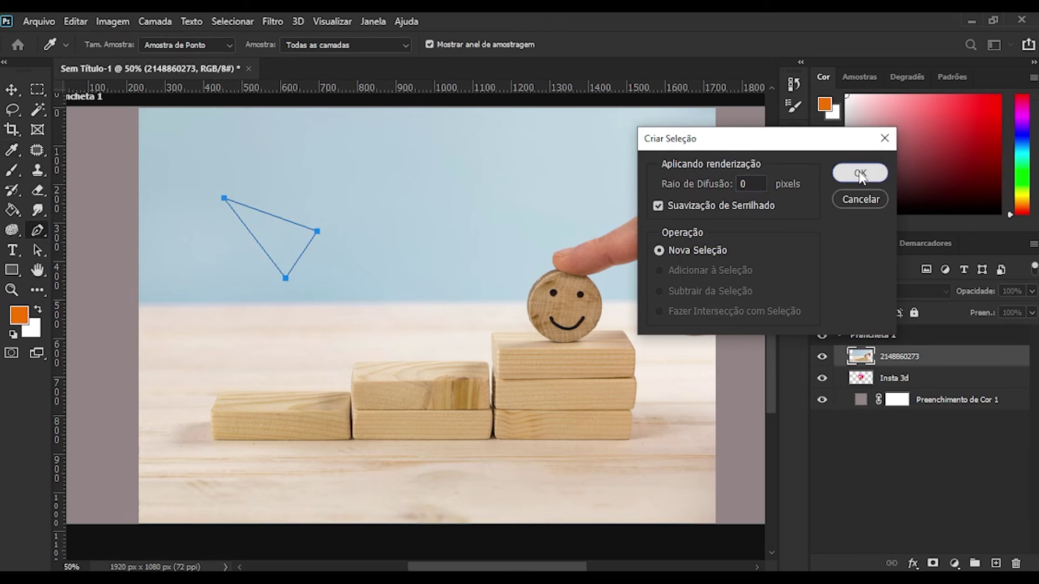
{"action": "left_click", "coordinate": [845, 202]}
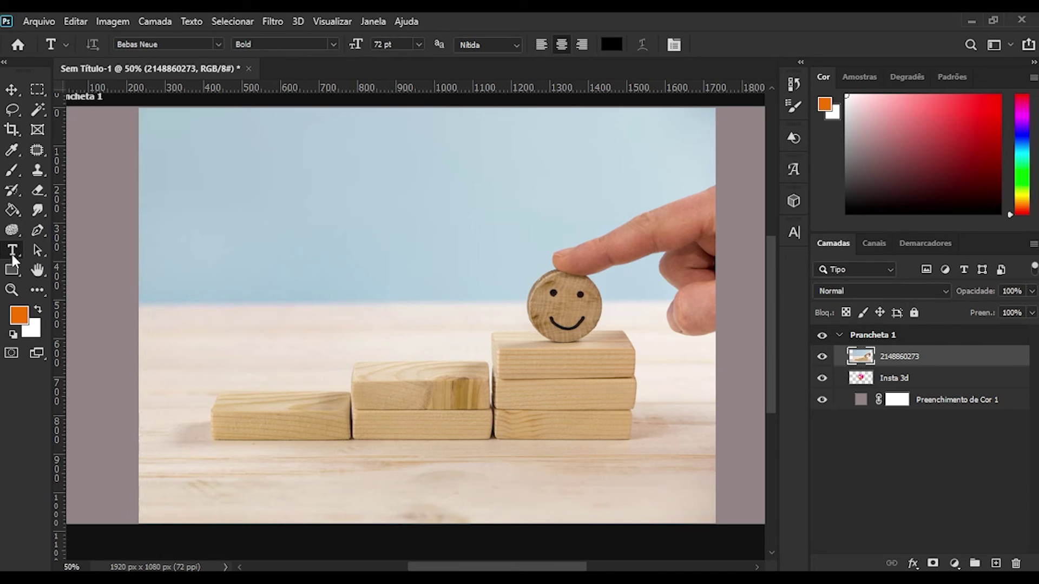
Add horizontal LOREM IPSUM text in the sky area, split it into two lines and select all of it.
{"action": "left_click", "coordinate": [19, 254]}
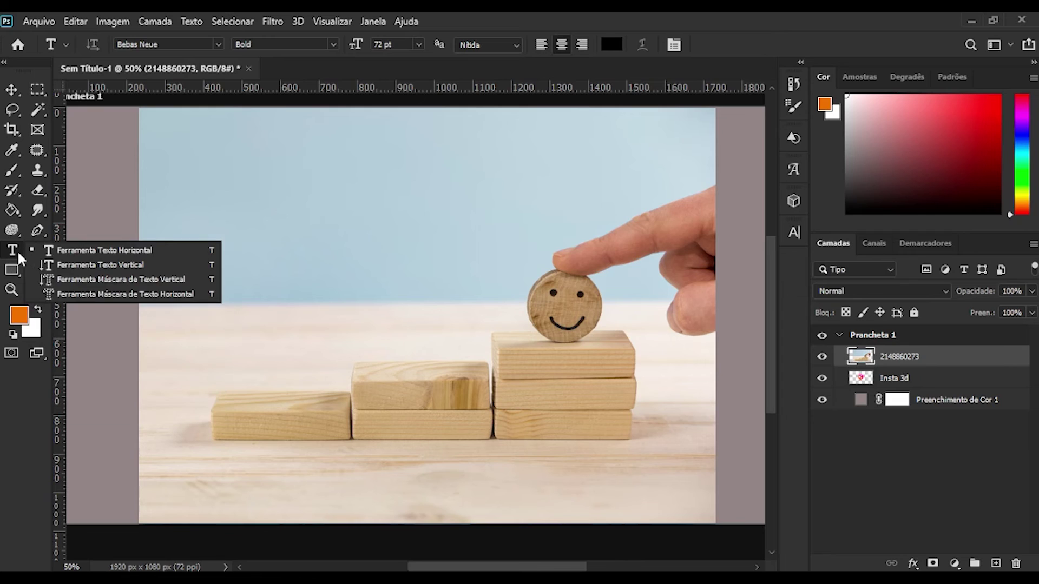
{"action": "left_click", "coordinate": [91, 253]}
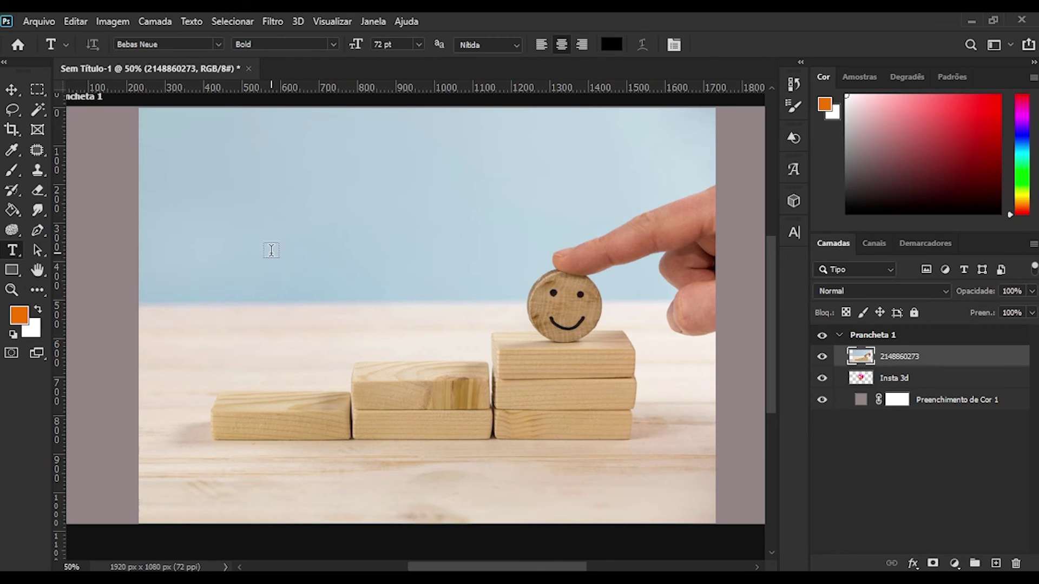
{"action": "left_click", "coordinate": [271, 250]}
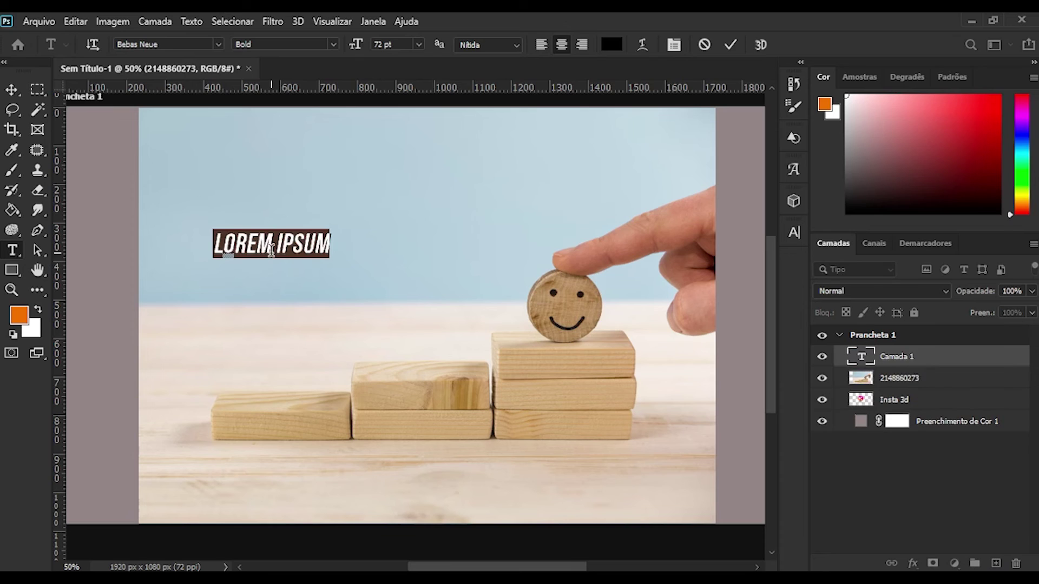
{"action": "left_click", "coordinate": [283, 243]}
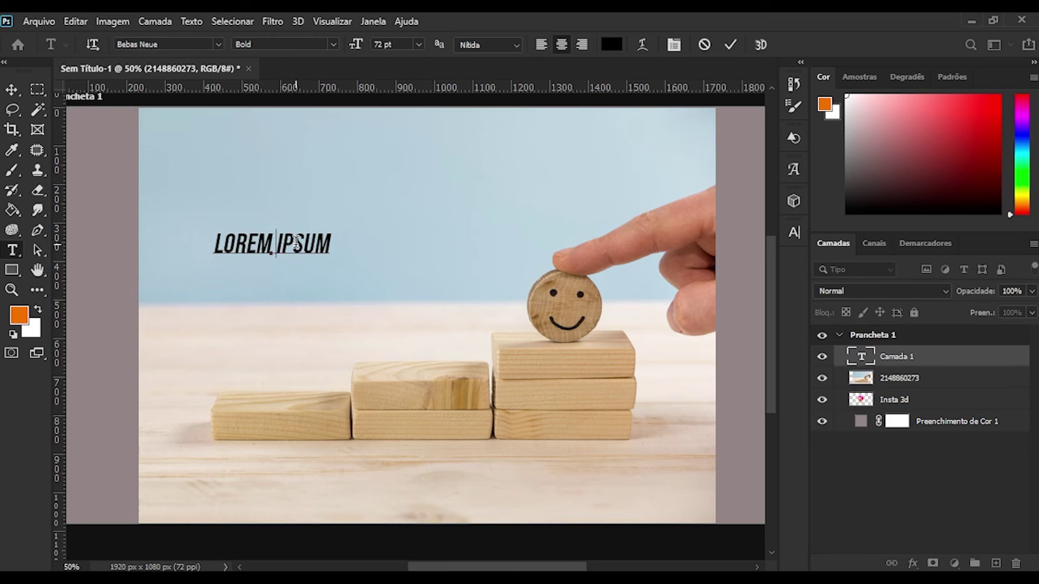
{"action": "key", "text": "Return"}
{"action": "key", "text": "ctrl+plus"}
{"action": "left_click_drag", "start_coordinate": [187, 212], "coordinate": [308, 276]}
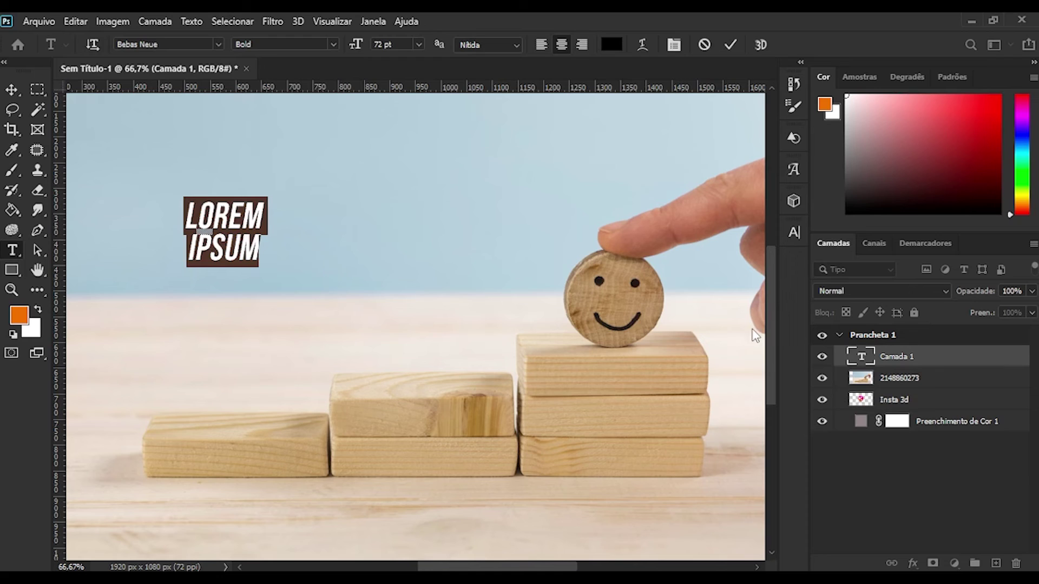
Set the selected text's leading to 70 pt in the character settings.
{"action": "left_click", "coordinate": [794, 233]}
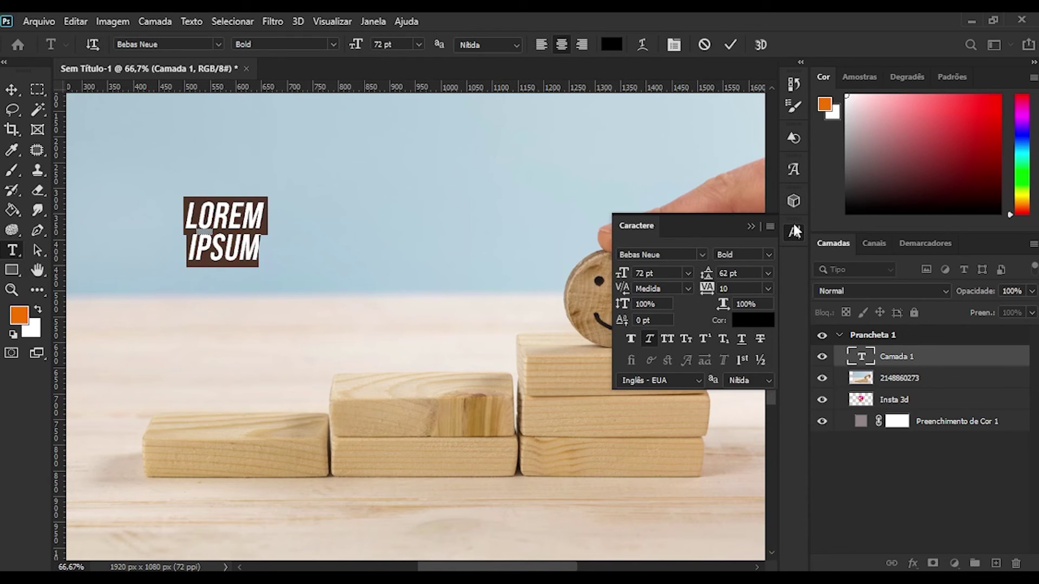
{"action": "left_click", "coordinate": [373, 24]}
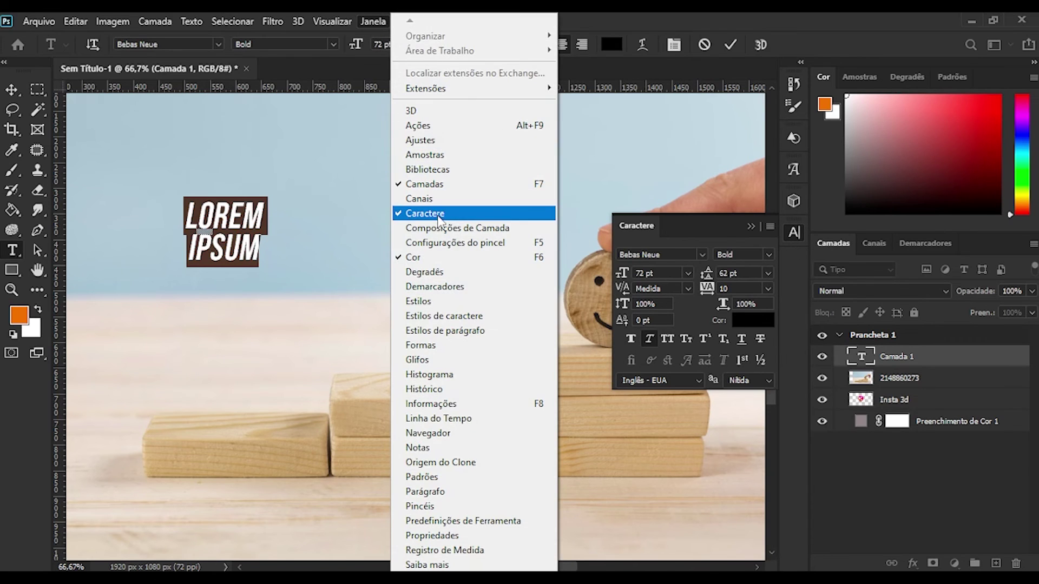
{"action": "left_click", "coordinate": [718, 227]}
{"action": "left_click", "coordinate": [723, 272]}
{"action": "scroll", "coordinate": [723, 269], "scroll_direction": "up", "scroll_amount": 6}
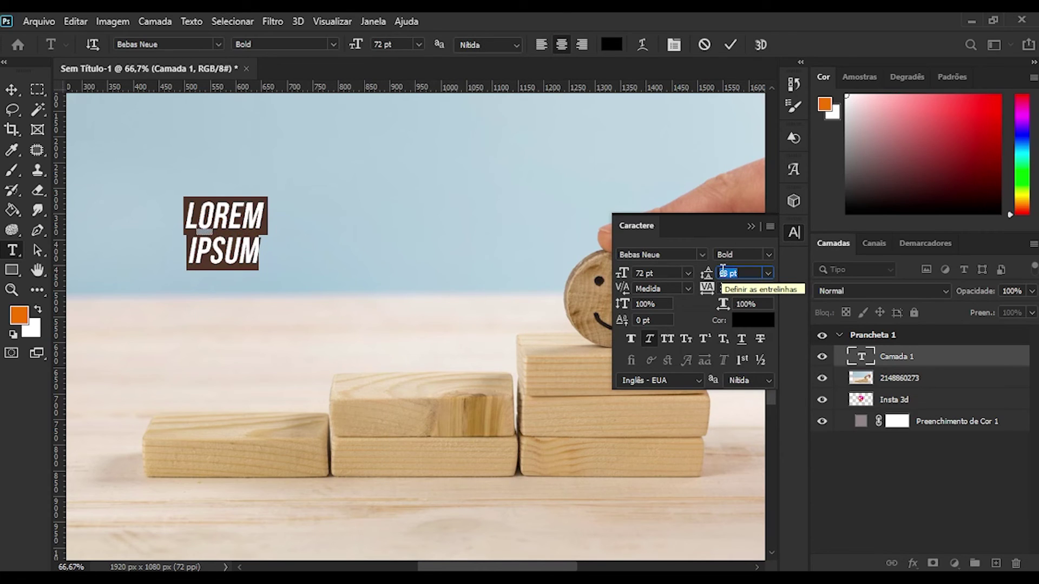
{"action": "scroll", "coordinate": [723, 269], "scroll_direction": "up", "scroll_amount": 1}
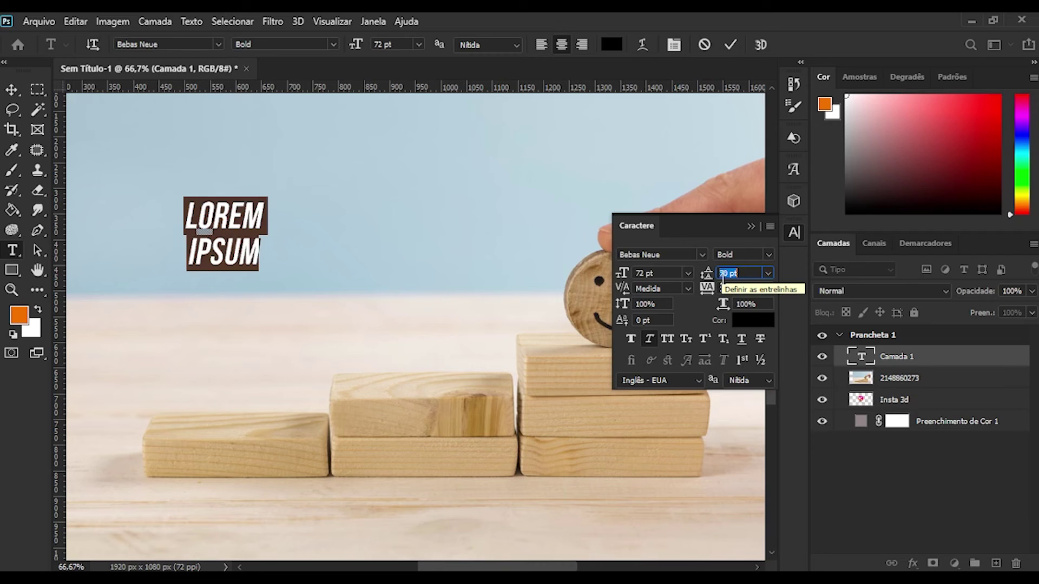
Set the selected text's tracking to 130 and toggle its All Caps style.
{"action": "left_click", "coordinate": [724, 288]}
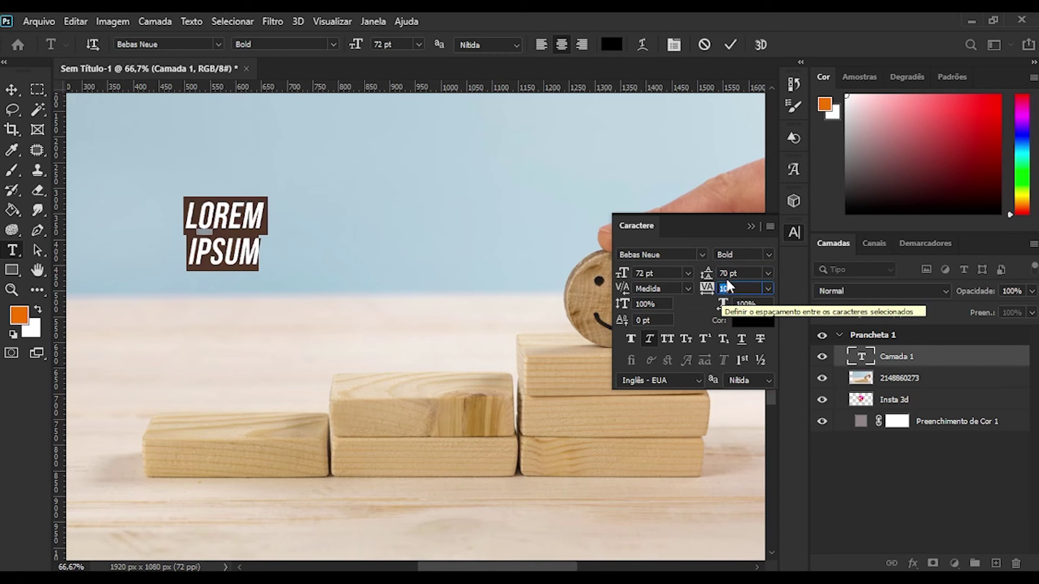
{"action": "scroll", "coordinate": [731, 291], "scroll_direction": "up", "scroll_amount": 7}
{"action": "scroll", "coordinate": [732, 291], "scroll_direction": "up", "scroll_amount": 6}
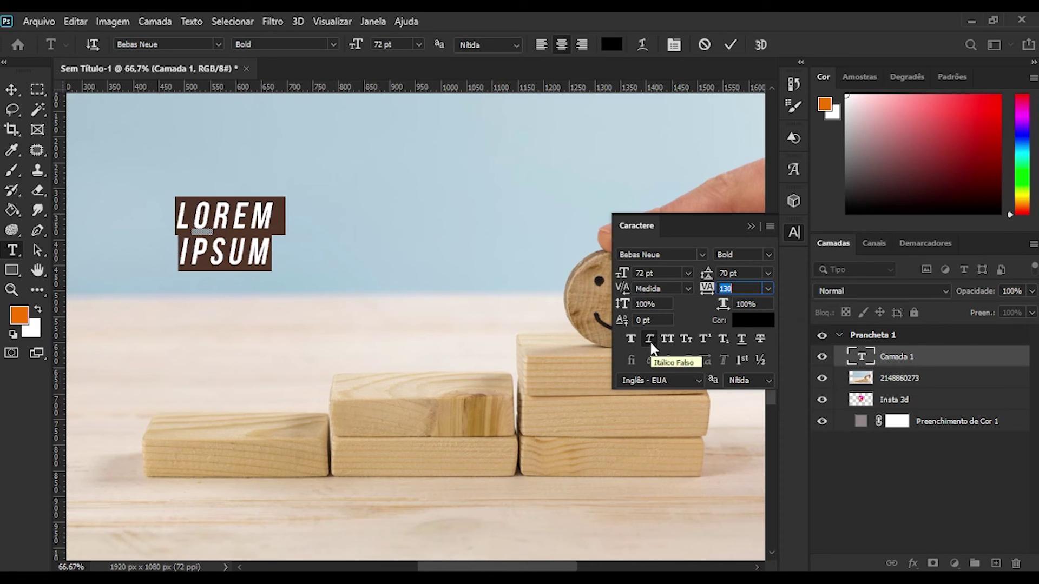
{"action": "left_click", "coordinate": [668, 339]}
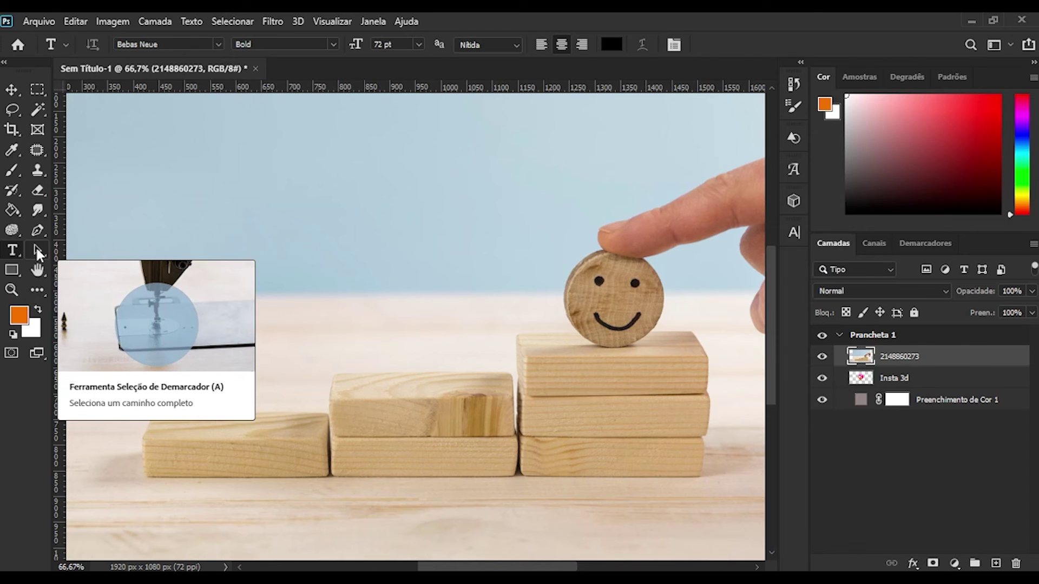
Browse the Custom Shape tool's boat (Barcos), flower (Flores) and wild animal (Animais selvagens) presets.
{"action": "left_click", "coordinate": [17, 271]}
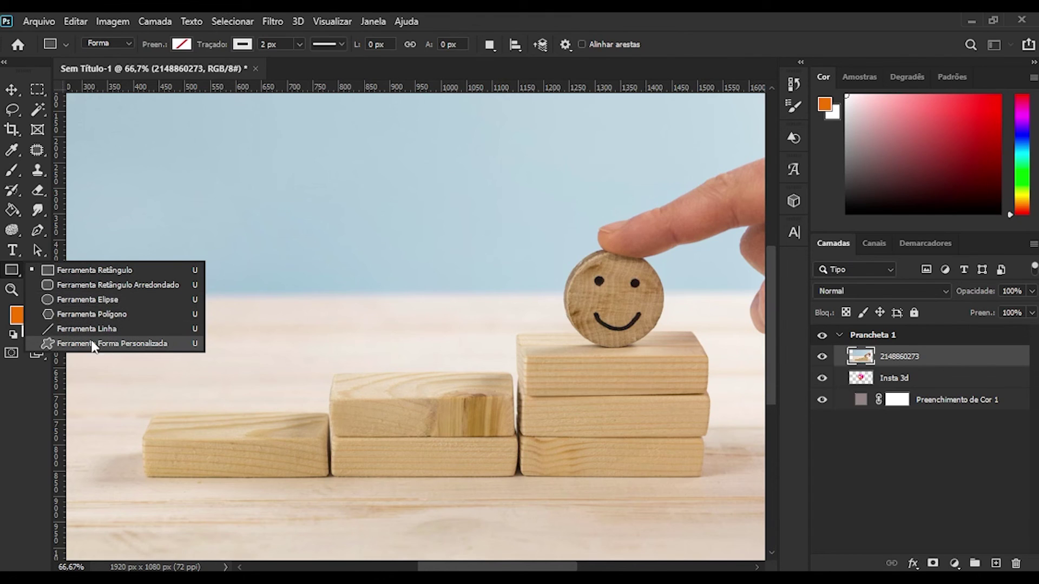
{"action": "left_click", "coordinate": [121, 344]}
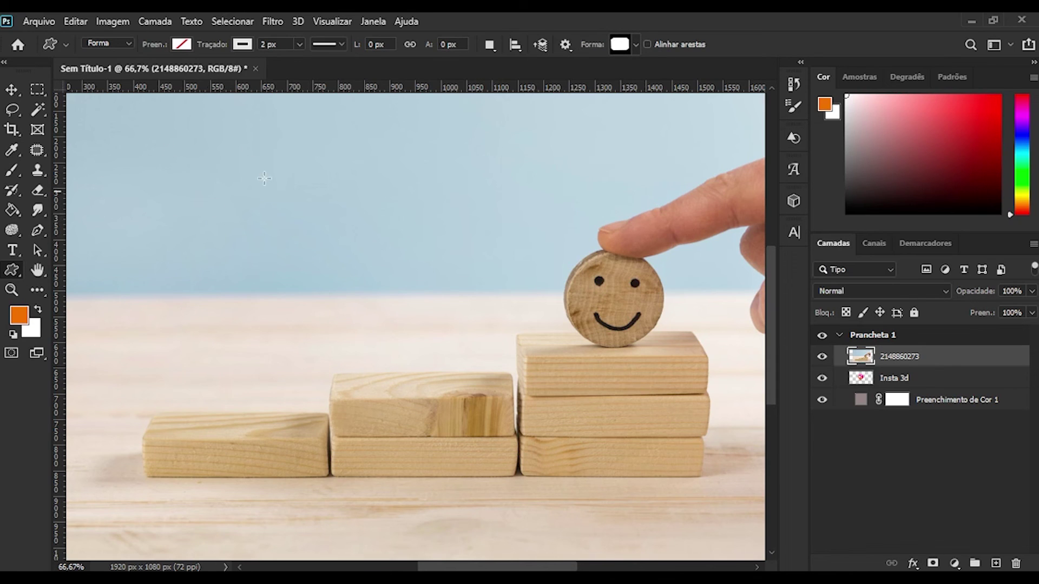
{"action": "left_click", "coordinate": [636, 45]}
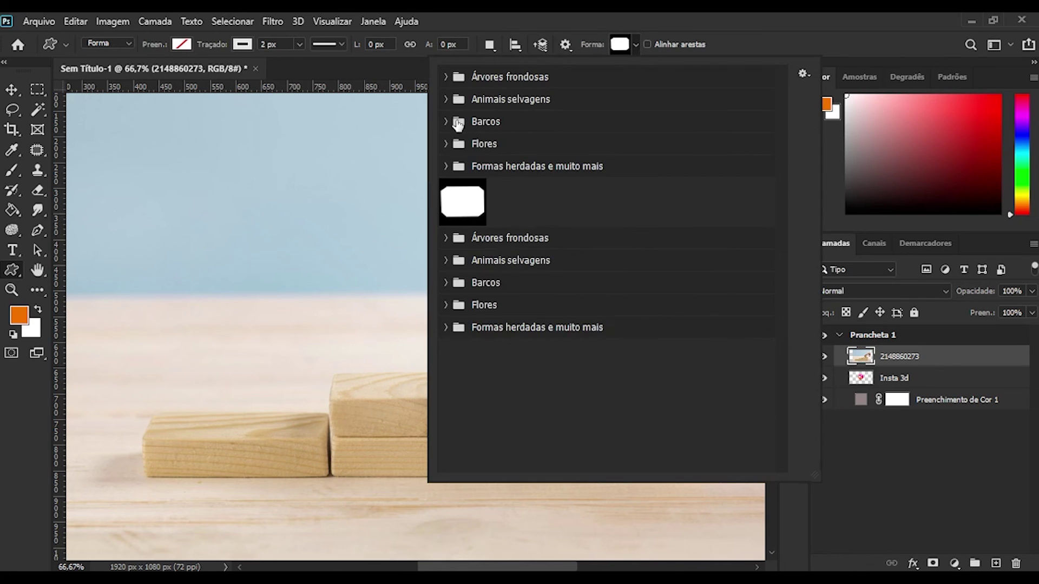
{"action": "left_click", "coordinate": [446, 121]}
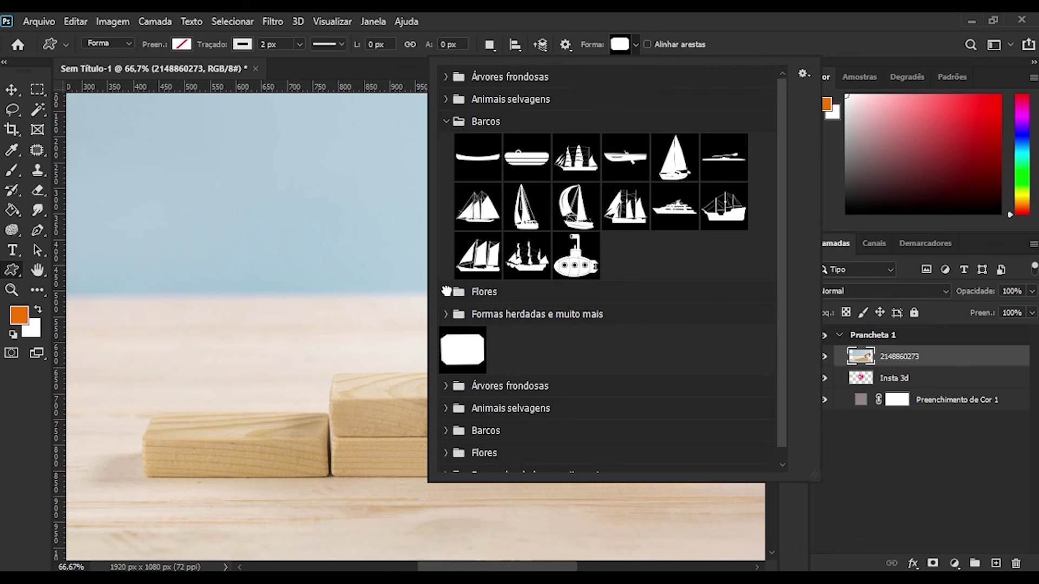
{"action": "left_click", "coordinate": [447, 292]}
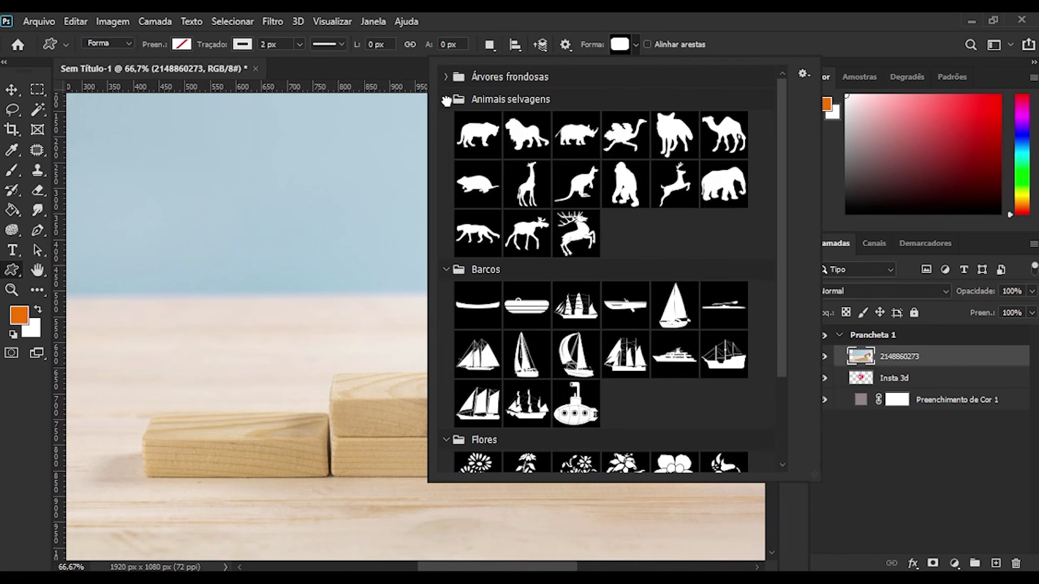
{"action": "left_click", "coordinate": [447, 99]}
Pan the canvas slightly downward with the Hand tool.
{"action": "left_click", "coordinate": [38, 270]}
{"action": "right_click", "coordinate": [41, 267]}
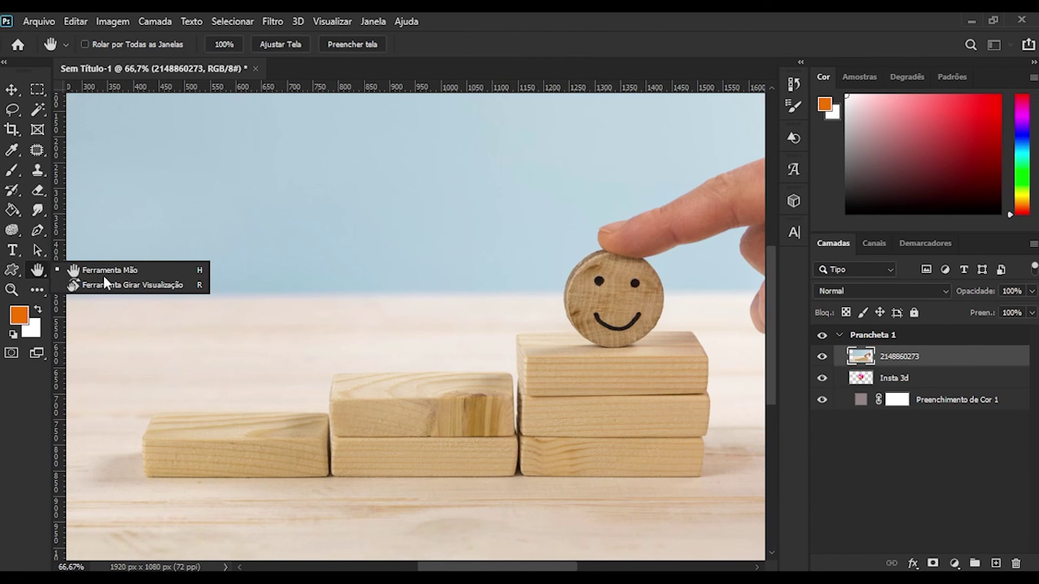
{"action": "left_click", "coordinate": [124, 269]}
{"action": "left_click_drag", "start_coordinate": [350, 325], "coordinate": [338, 359]}
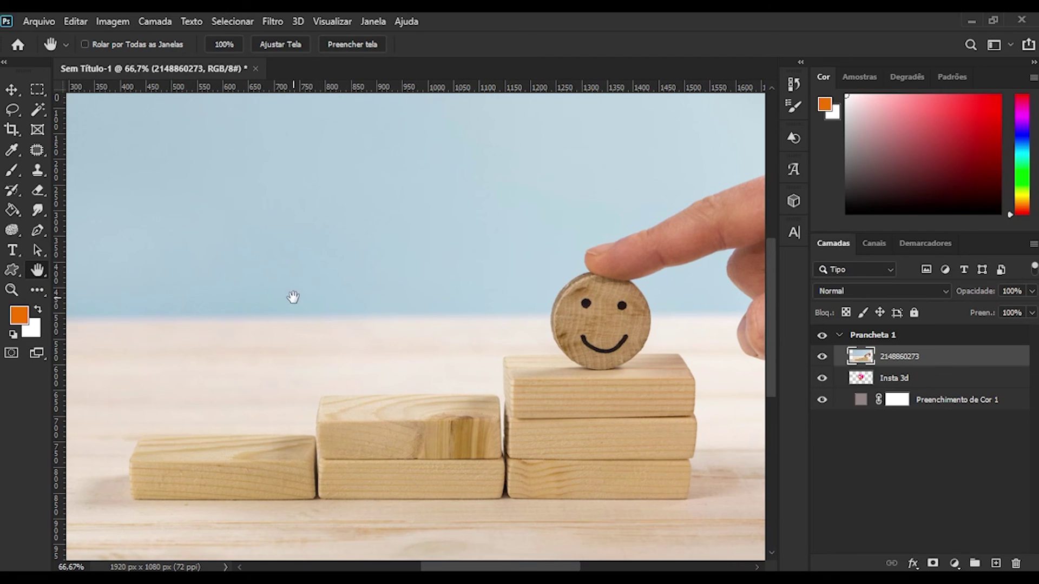
Rotate the canvas with the Rotate View tool and reset the view.
{"action": "right_click", "coordinate": [39, 273]}
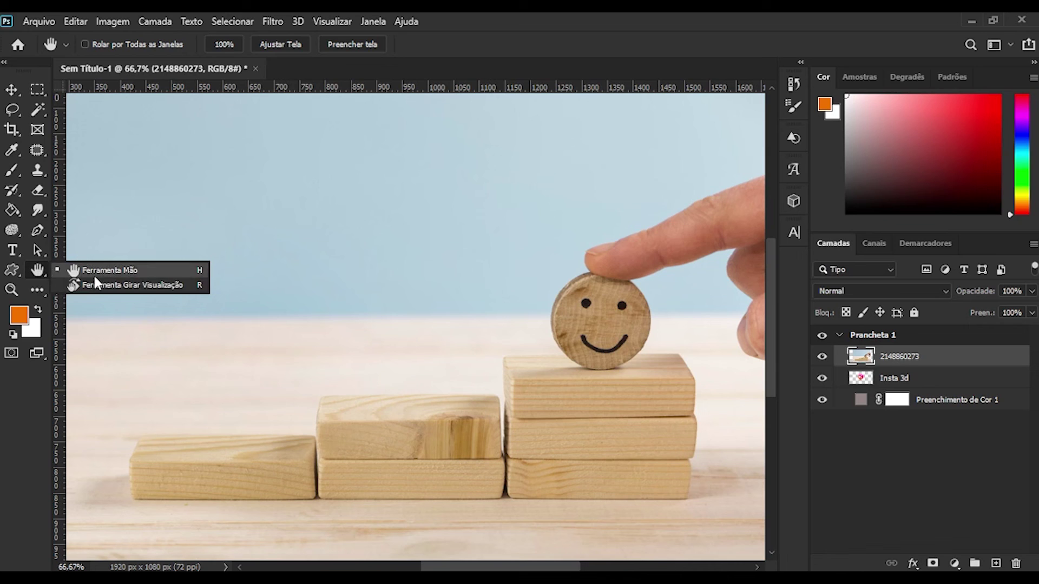
{"action": "left_click", "coordinate": [137, 286]}
{"action": "left_click_drag", "start_coordinate": [204, 308], "coordinate": [249, 93]}
{"action": "left_click", "coordinate": [242, 46]}
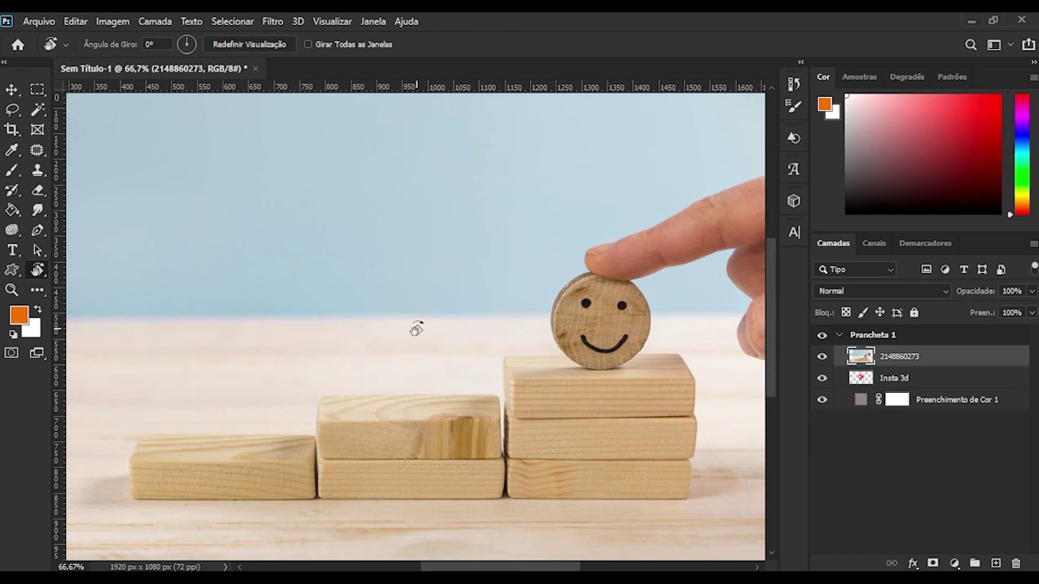
Zoom in to 100% on the photo with the Zoom tool and fit the whole artboard back in view.
{"action": "left_click", "coordinate": [12, 290]}
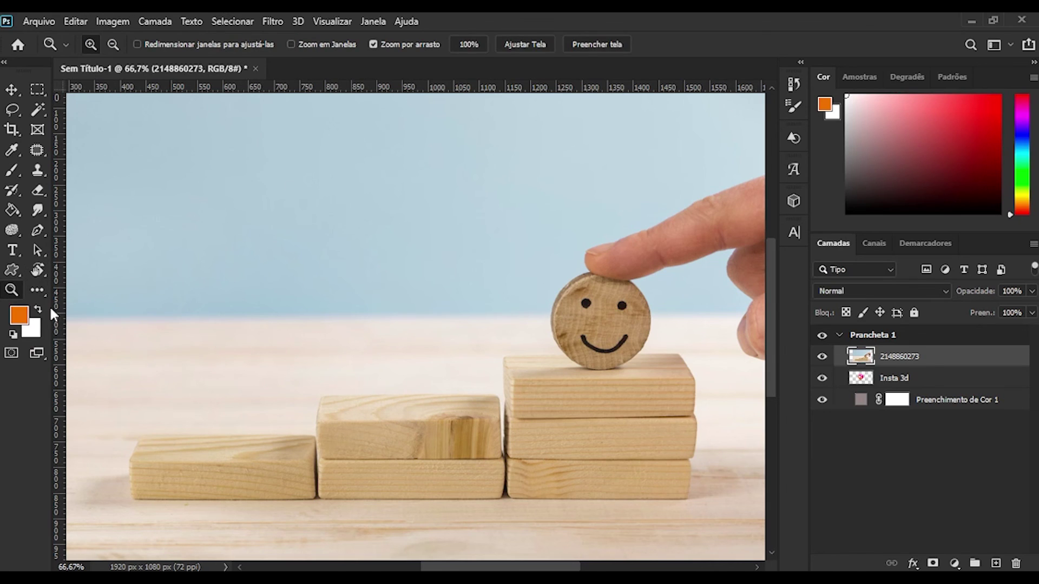
{"action": "left_click", "coordinate": [309, 305]}
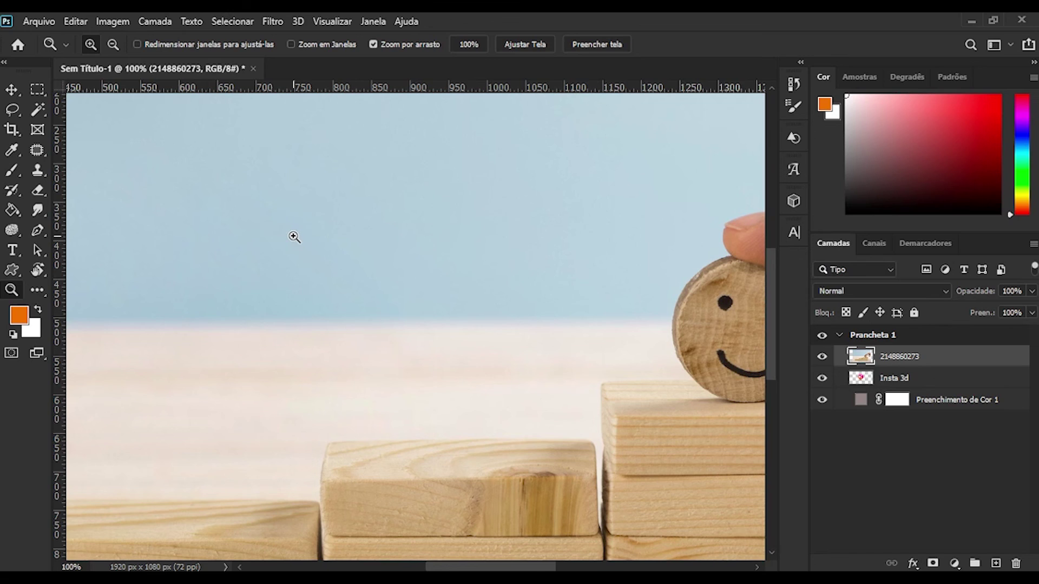
{"action": "key", "text": "ctrl+0"}
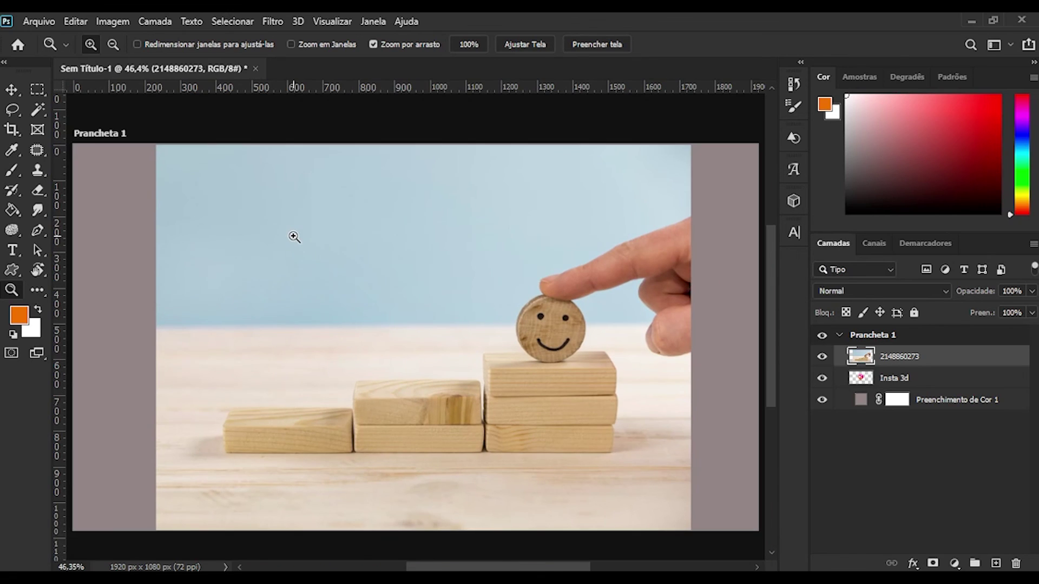
Switch to the Move tool and deselect the photo layer.
{"action": "key", "text": "v"}
{"action": "left_click", "coordinate": [319, 125]}
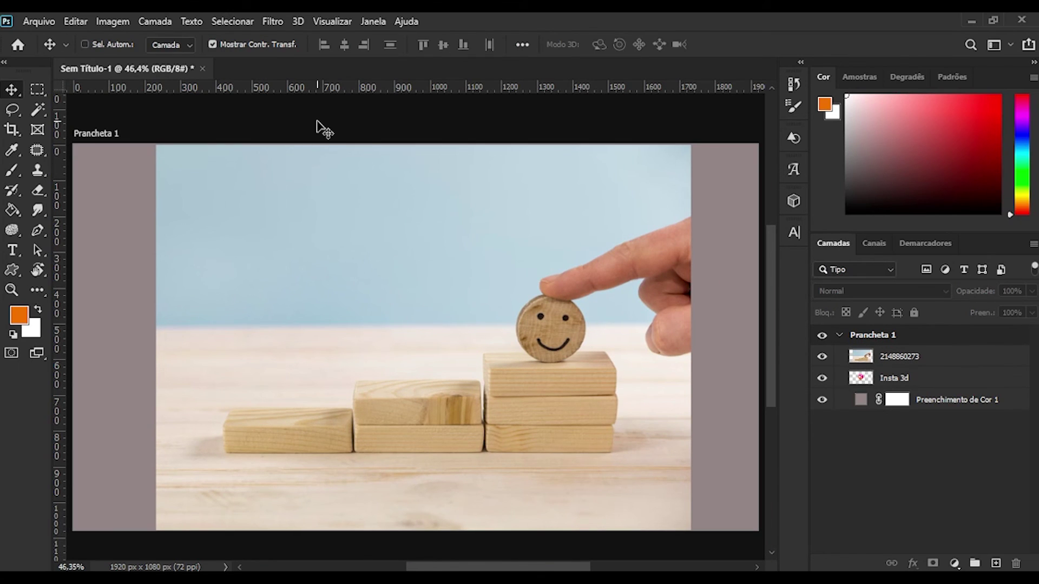